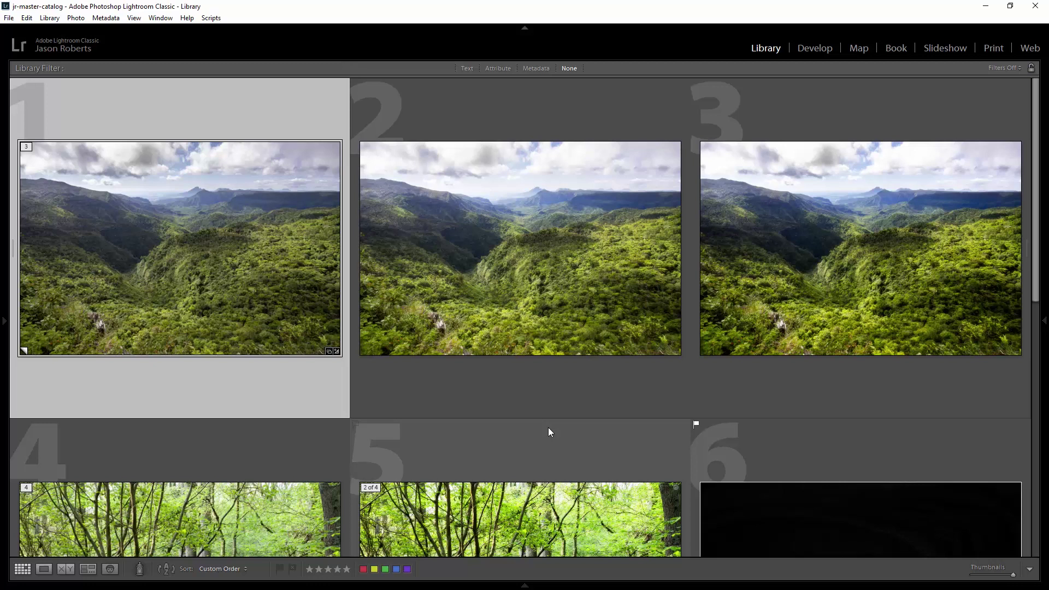
Examine the collection's before-and-after photos against a blacked-out interface, from the valley images to the desert images
key("l")
key("l")
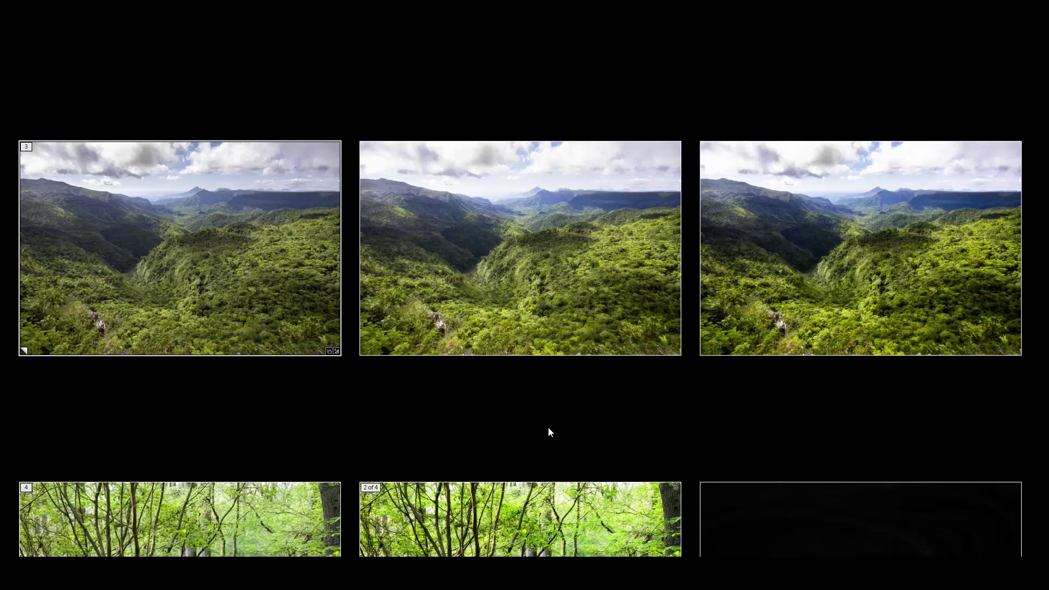
scroll(556, 421, "down", 5)
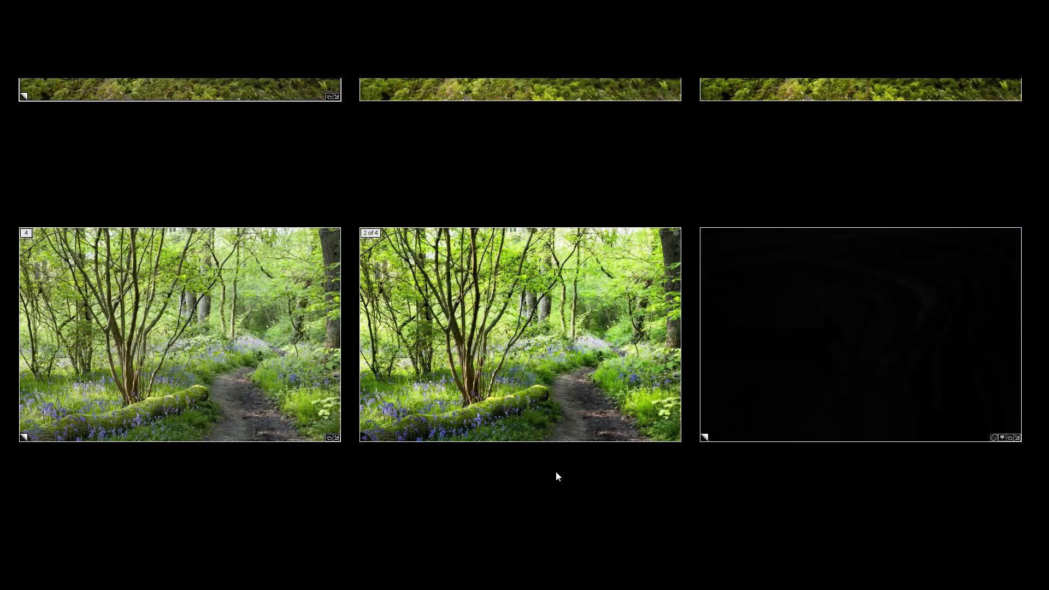
scroll(557, 473, "down", 5)
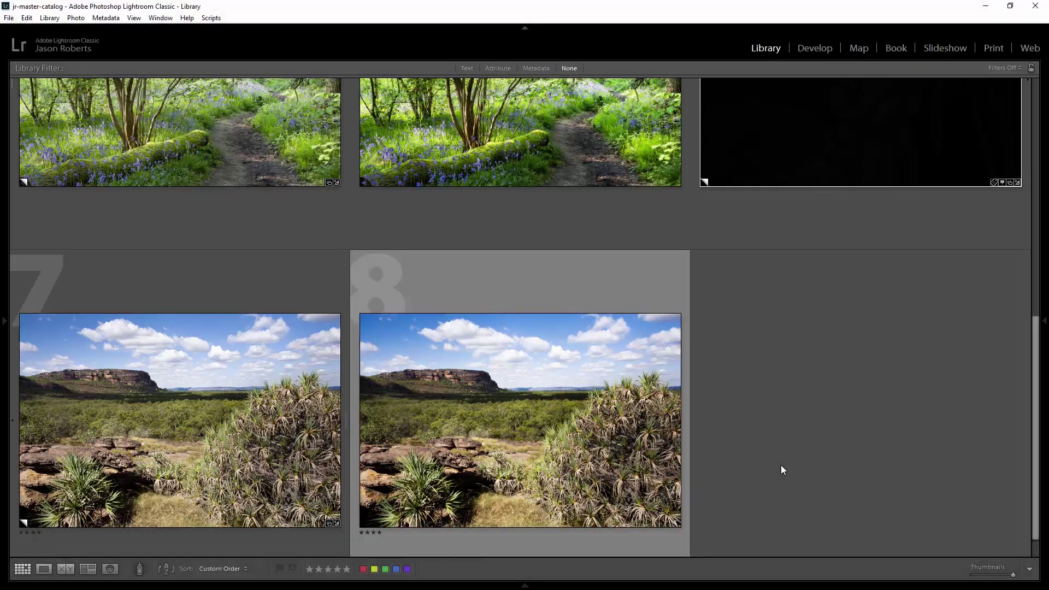
Switch to the OrtonEffectTut collection and open its green valley photo for editing in Adobe Photoshop CC 2019
mouse_move(2, 328)
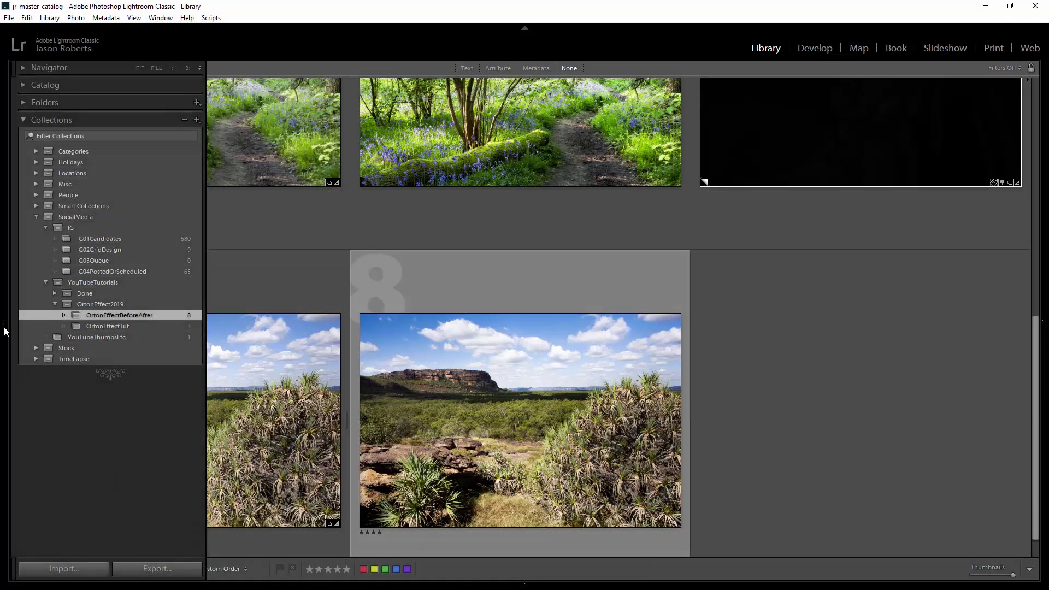
left_click(108, 326)
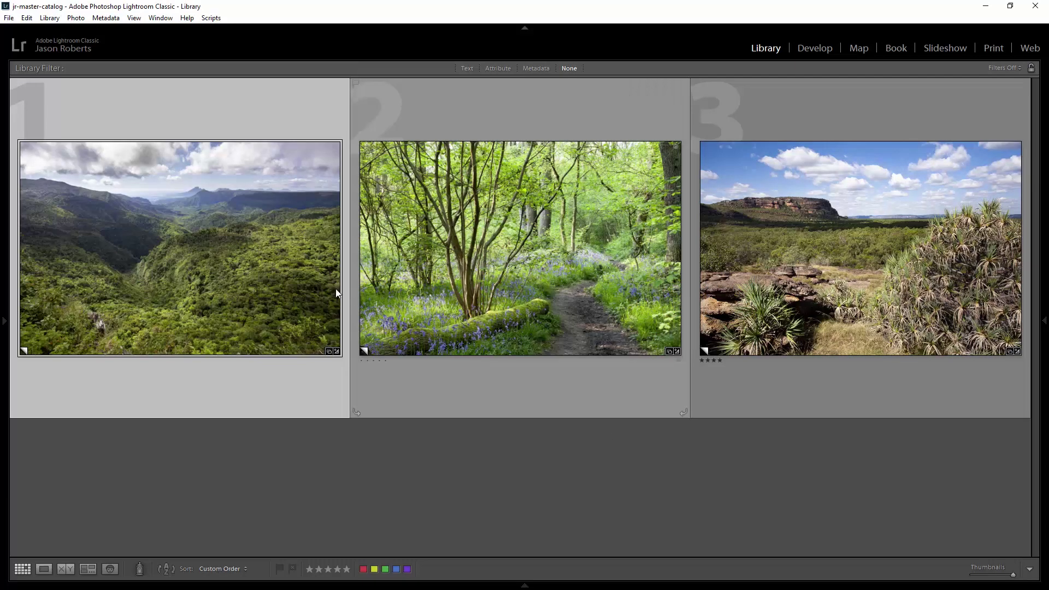
right_click(278, 270)
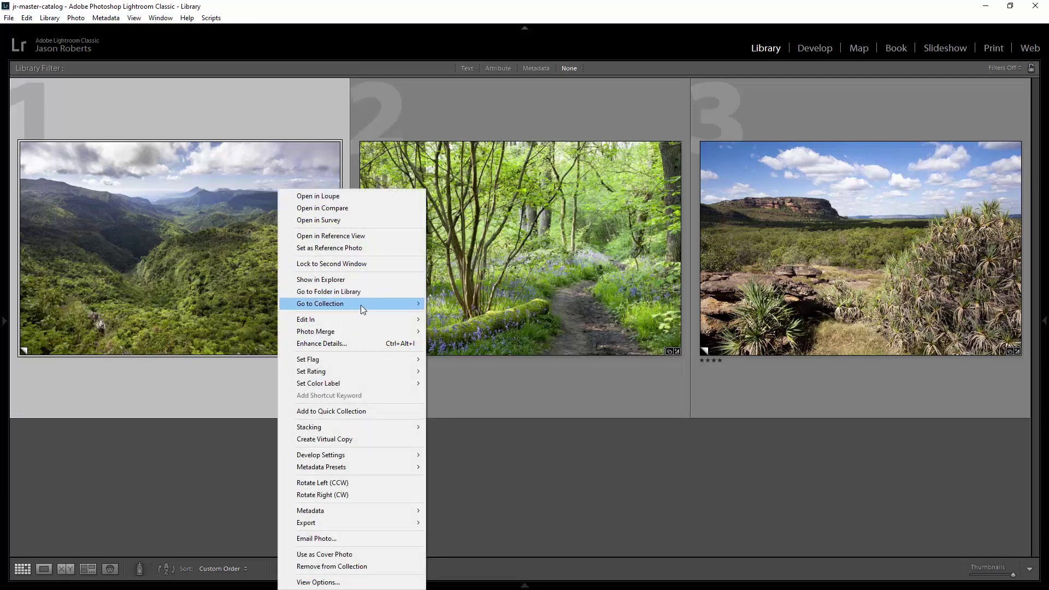
mouse_move(380, 322)
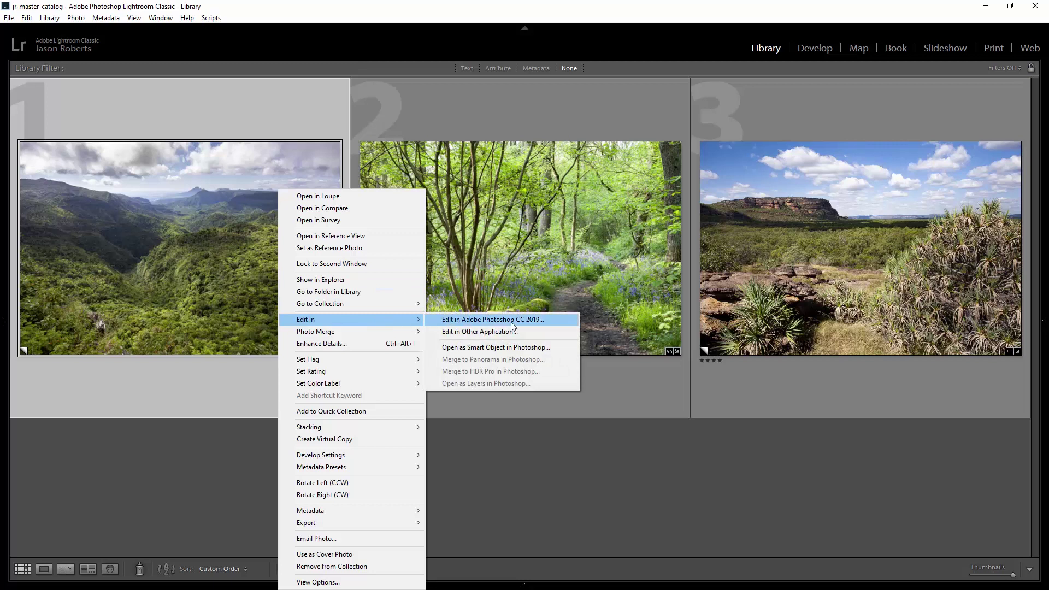
left_click(564, 323)
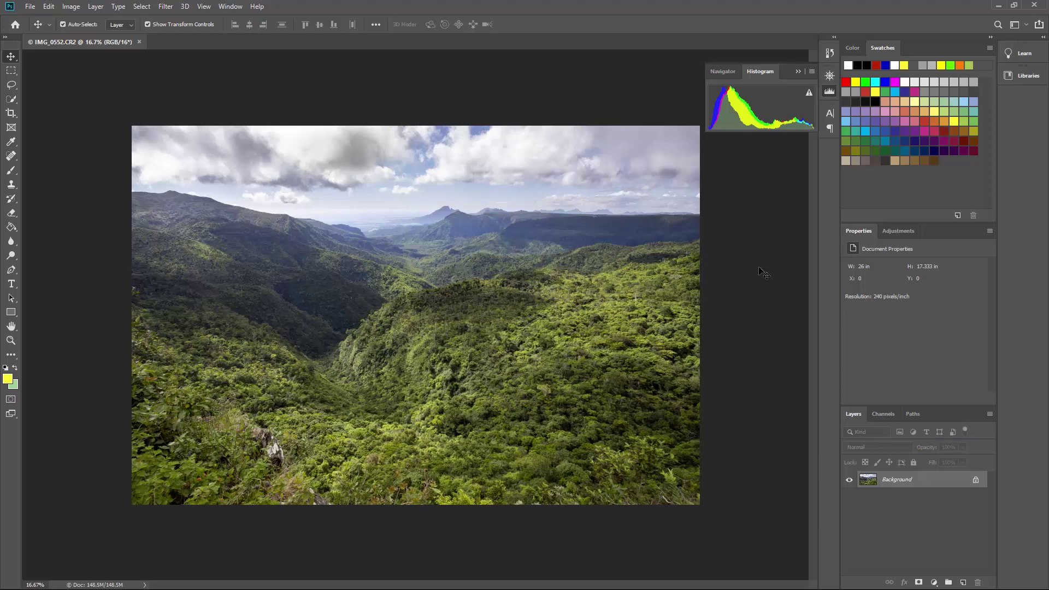
Duplicate the Background layer within the same document, keeping the suggested name
right_click(927, 488)
left_click(957, 371)
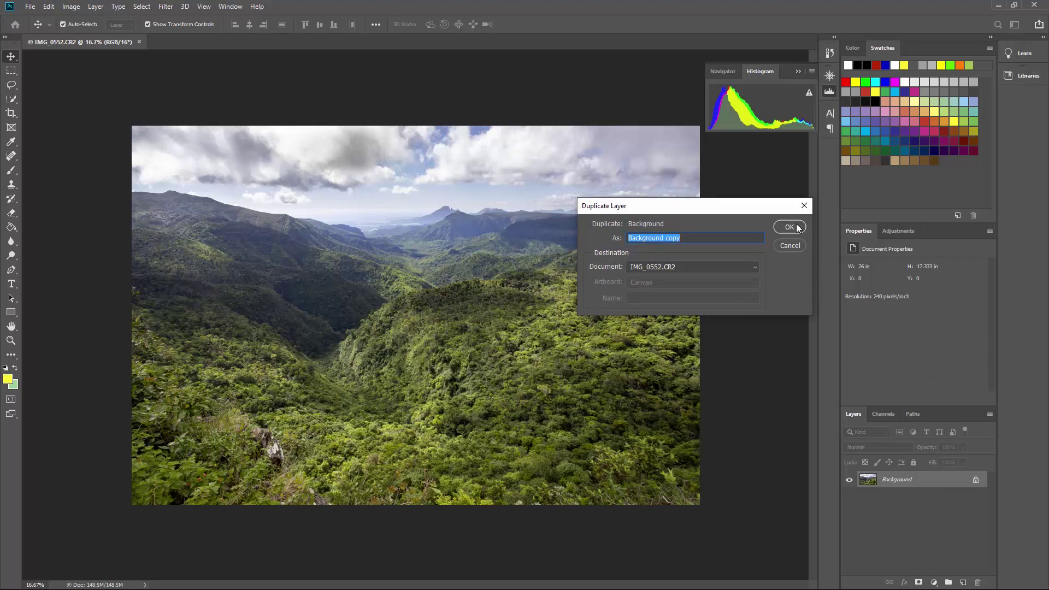
left_click(798, 229)
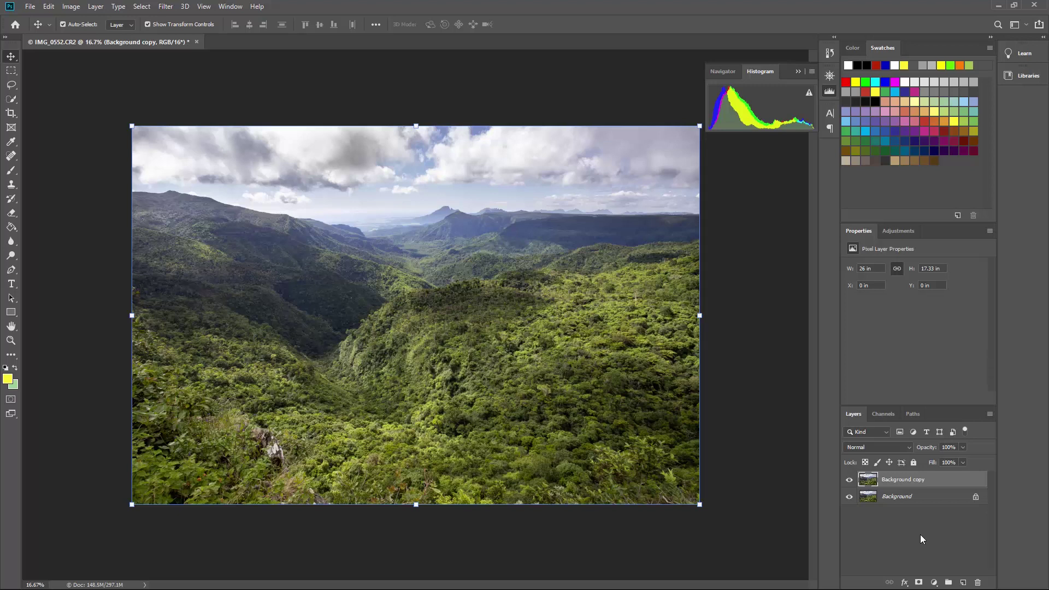
Apply a Gaussian Blur with a radius of 26.3 pixels to the duplicated layer
left_click(166, 7)
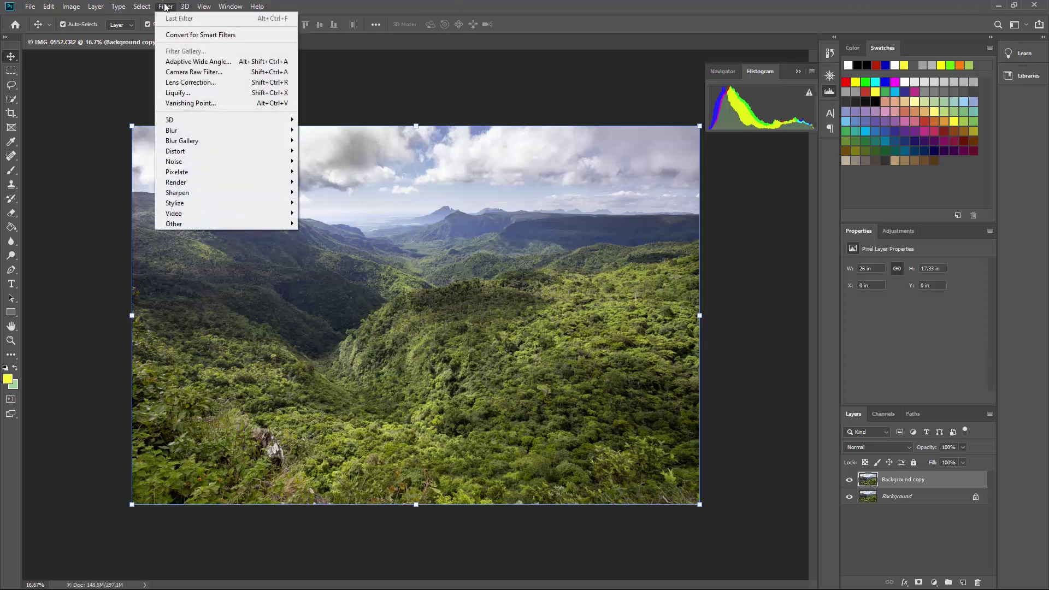
mouse_move(247, 132)
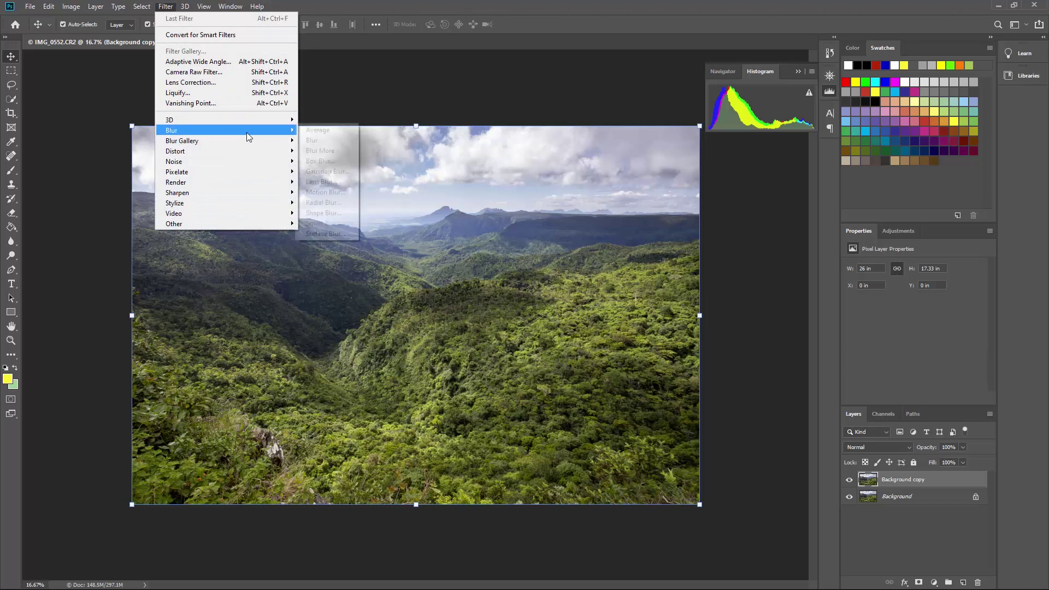
left_click(342, 172)
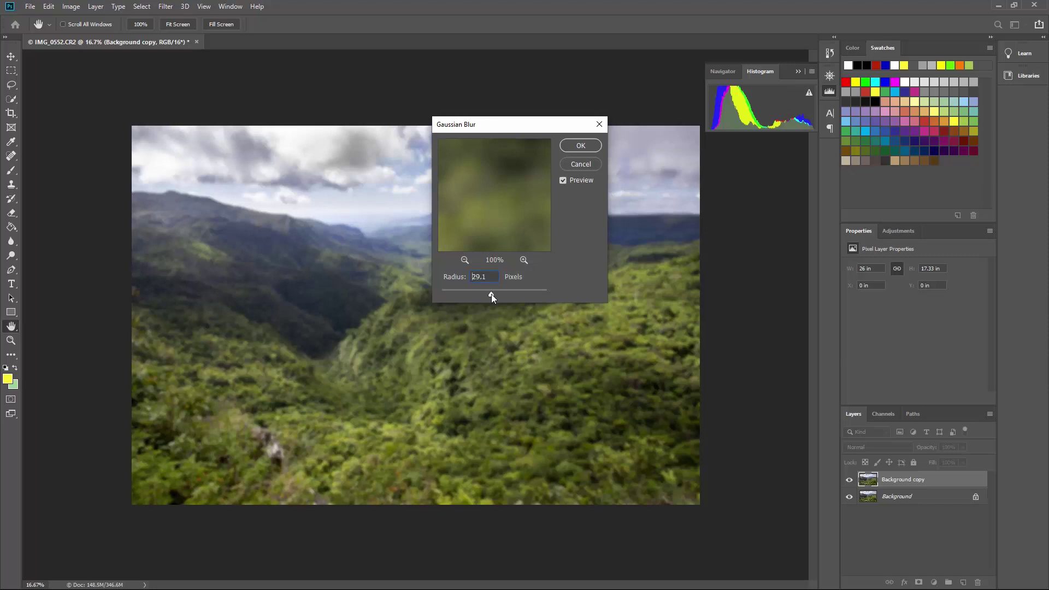
left_click_drag(488, 295, 490, 296)
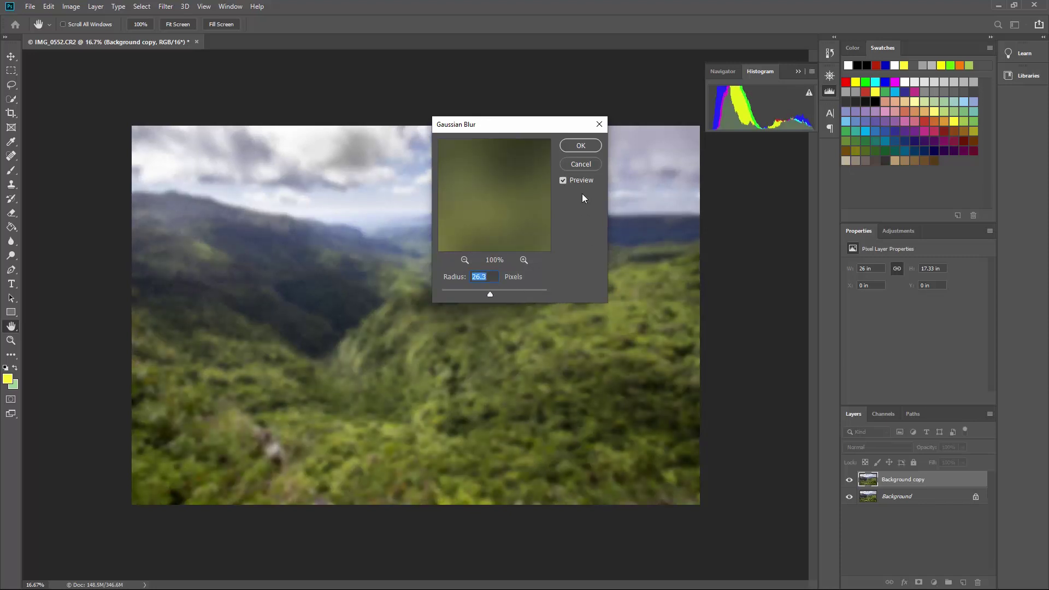
left_click(584, 144)
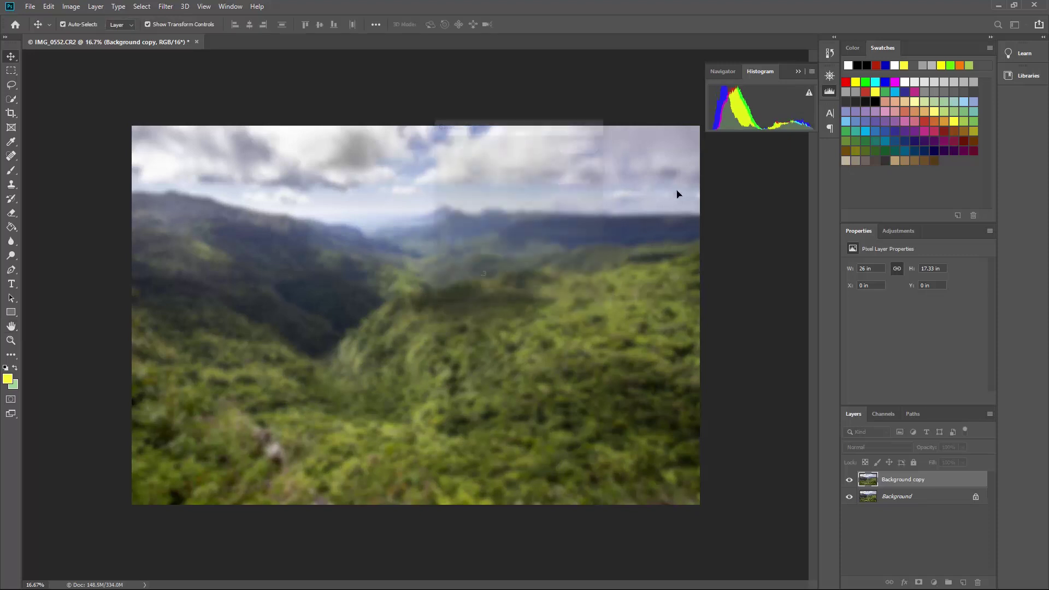
left_click(736, 212)
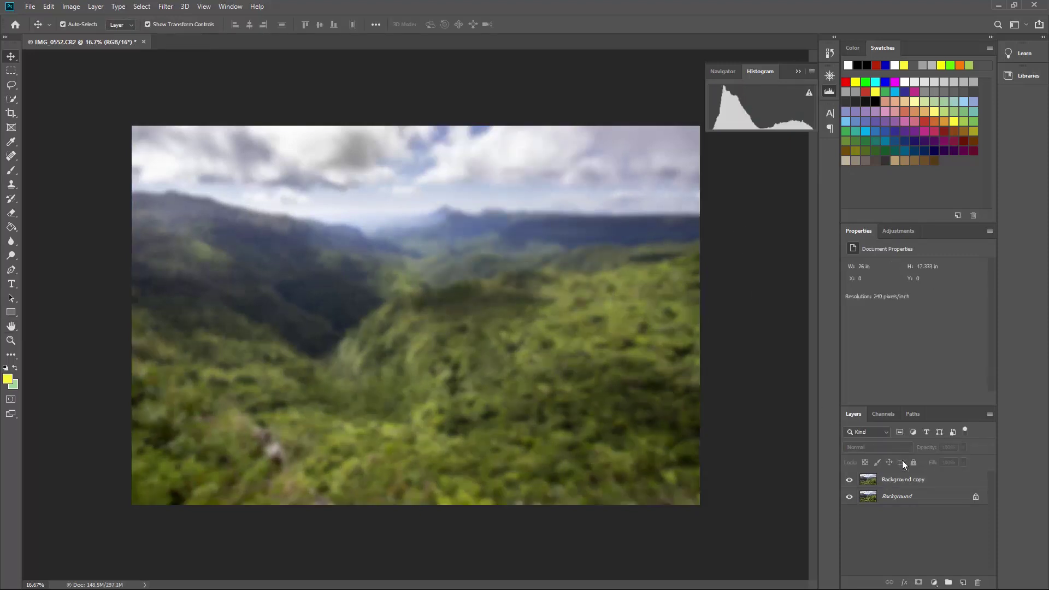
Adjust the blurred layer's Levels on the RGB channel, with the black input at 18 and the white input at 208
left_click(928, 481)
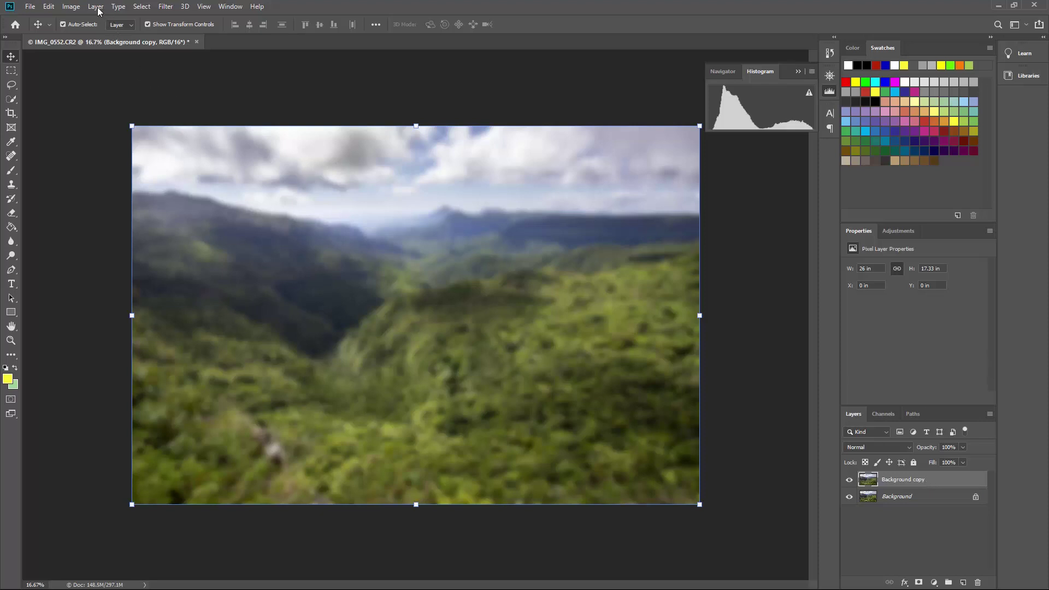
left_click(80, 6)
mouse_move(88, 36)
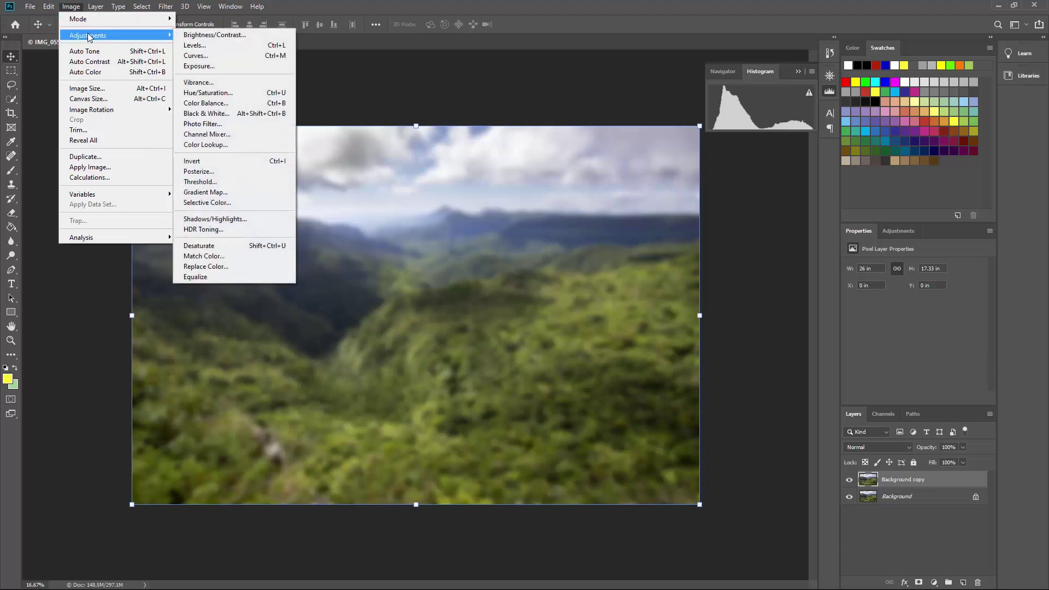
left_click(242, 46)
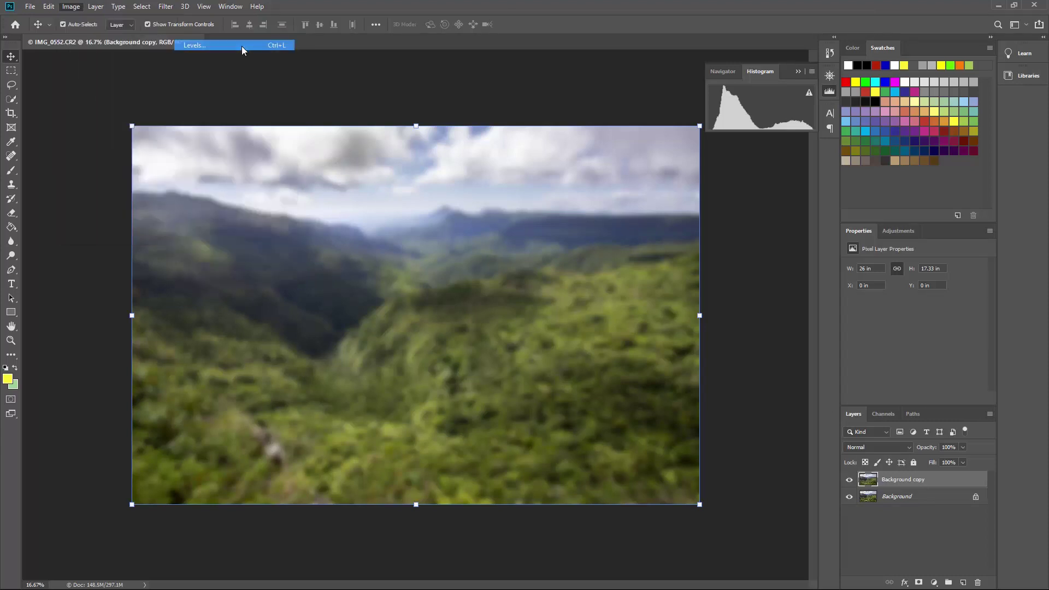
left_click_drag(736, 300, 708, 300)
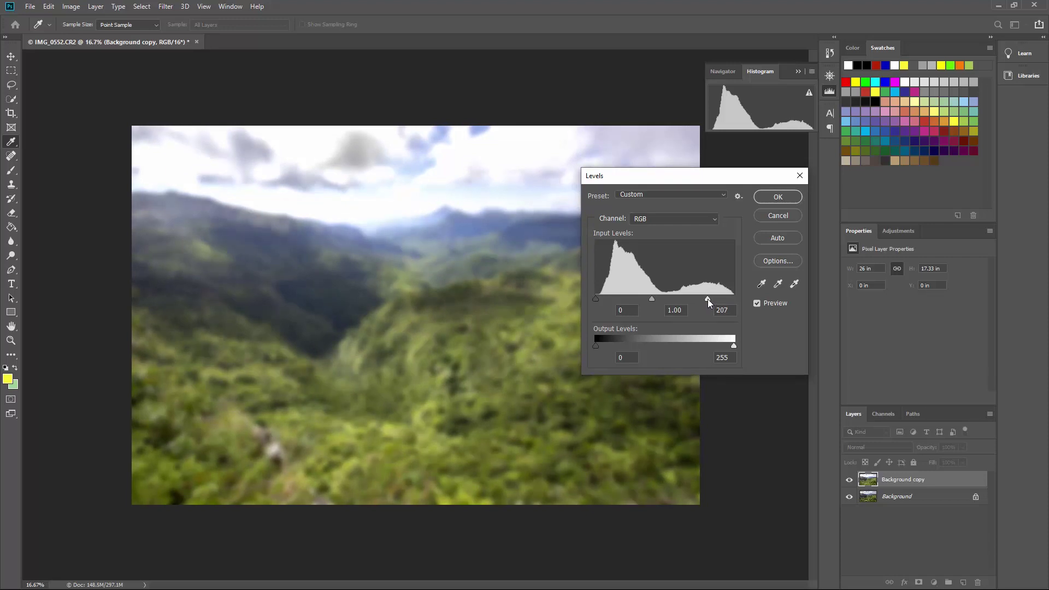
left_click_drag(708, 299, 708, 299)
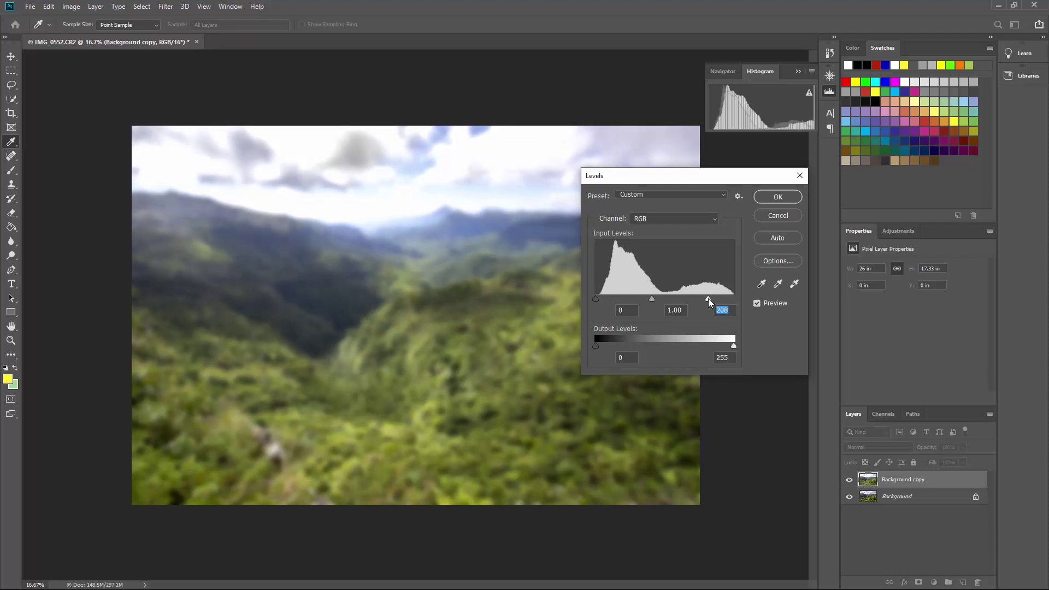
left_click_drag(597, 298, 606, 299)
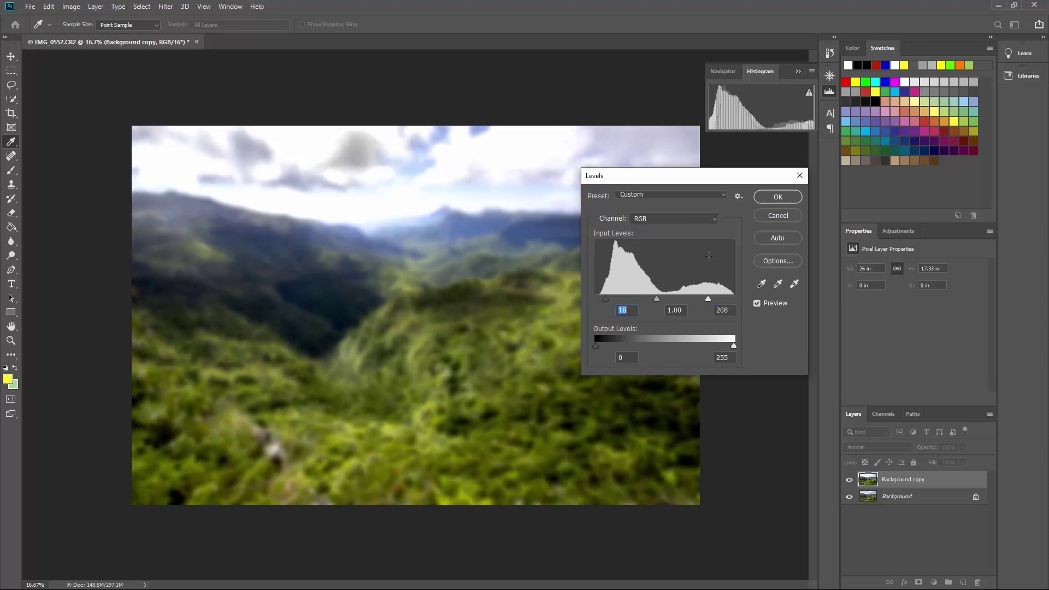
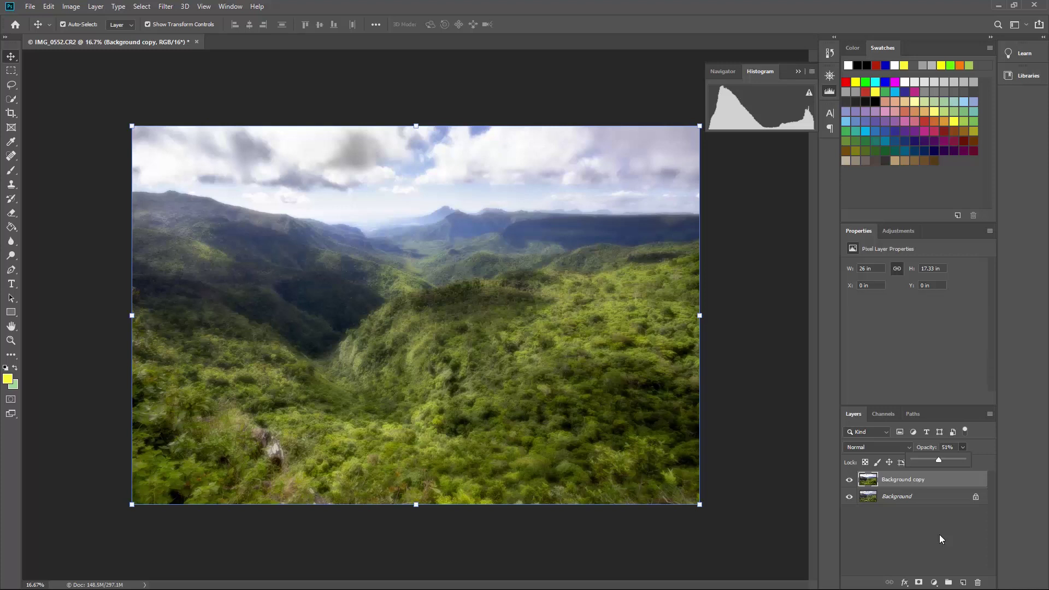
Inspect the soft glow around the distant mountains and set the blurred layer's blend mode to Screen
key("z")
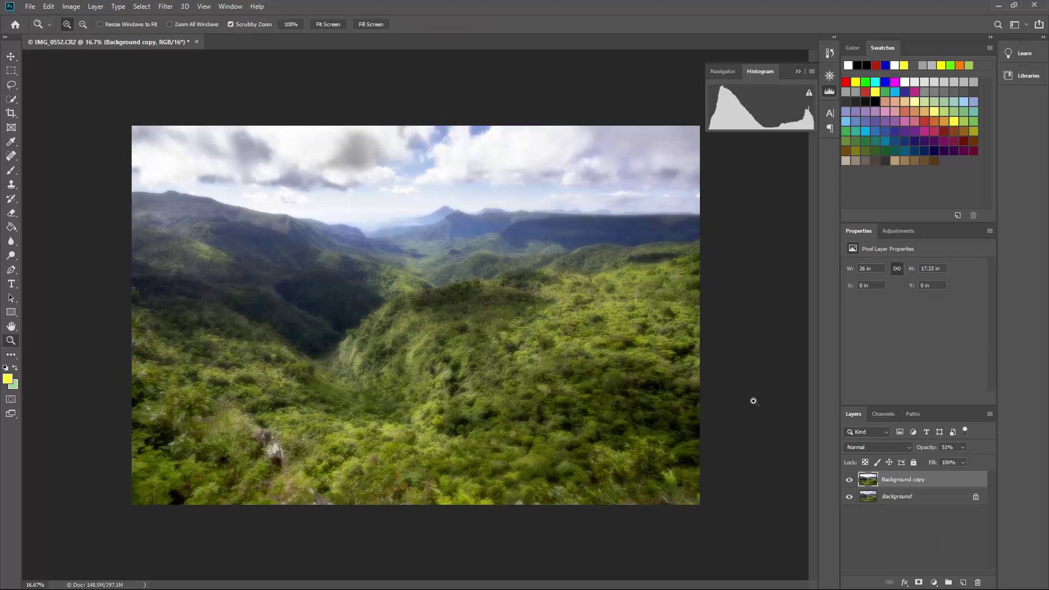
left_click(451, 211)
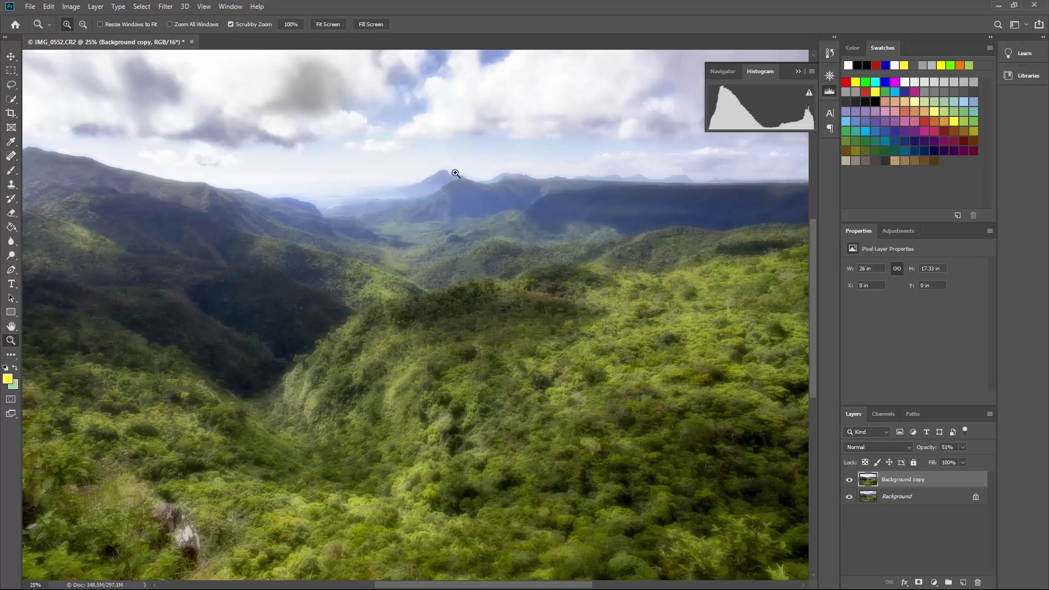
left_click_drag(455, 175, 476, 169)
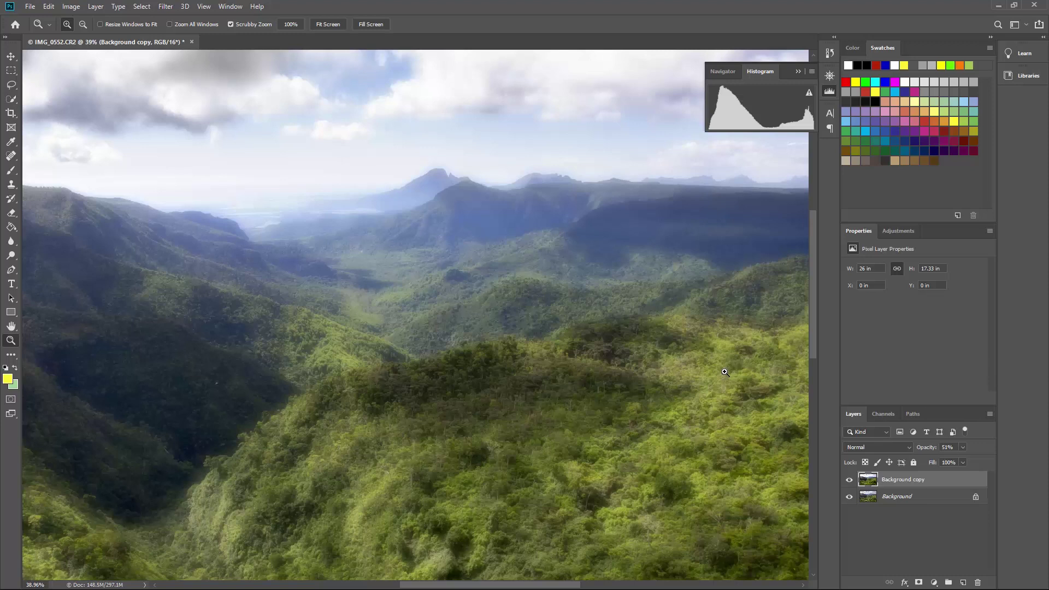
left_click(910, 448)
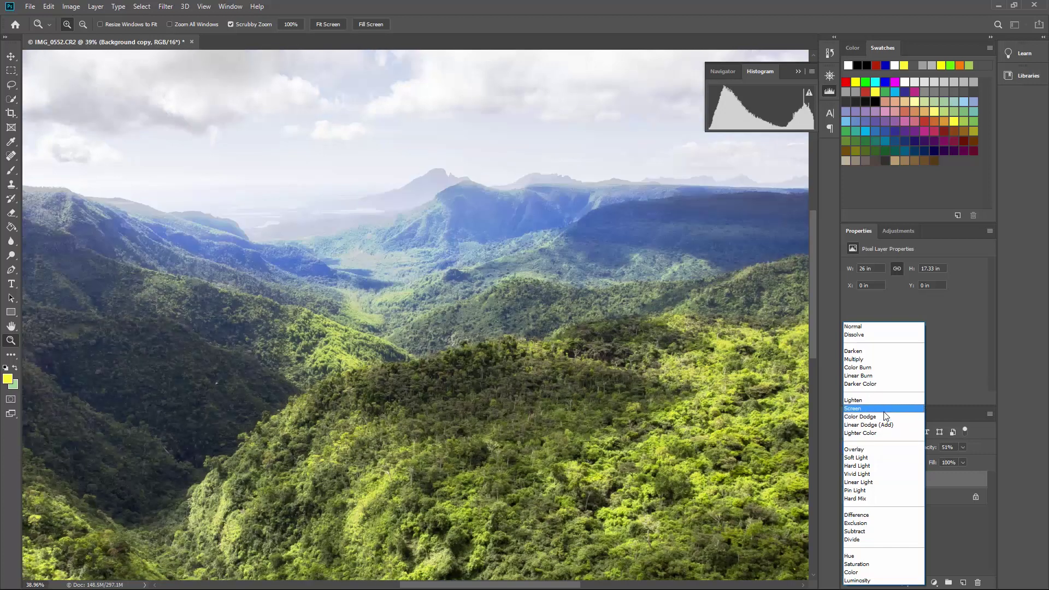
left_click(884, 409)
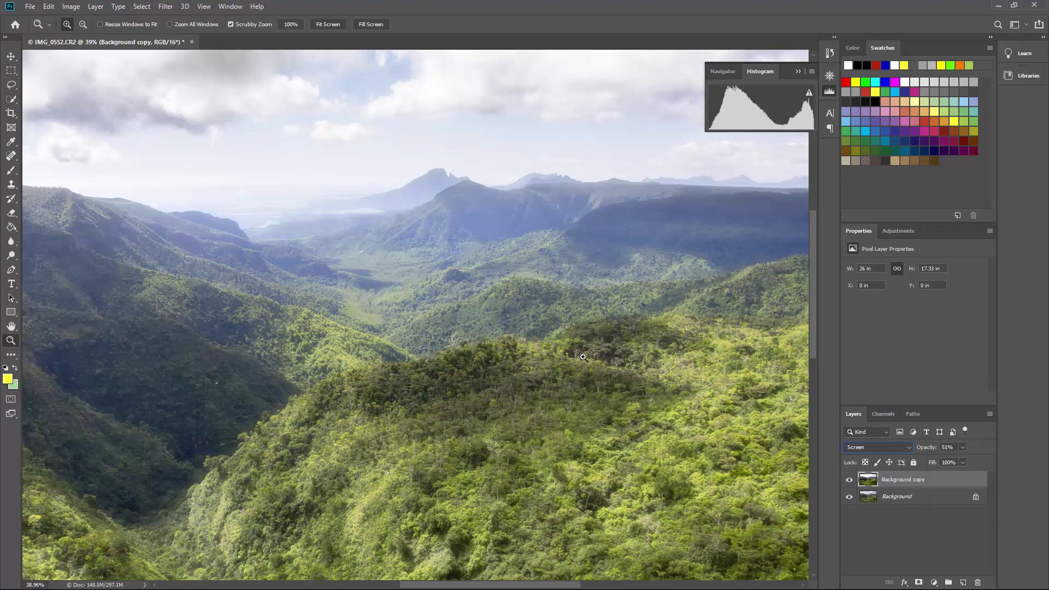
key("ctrl+0")
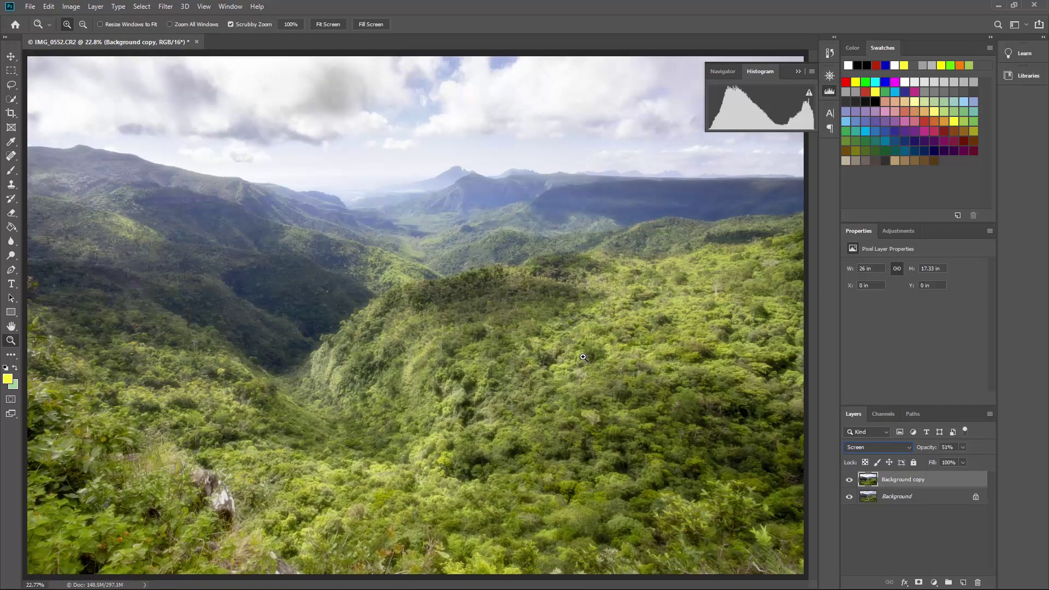
Set the opacity of the blurred Screen layer to 40%
left_click(964, 447)
left_click_drag(955, 458, 936, 457)
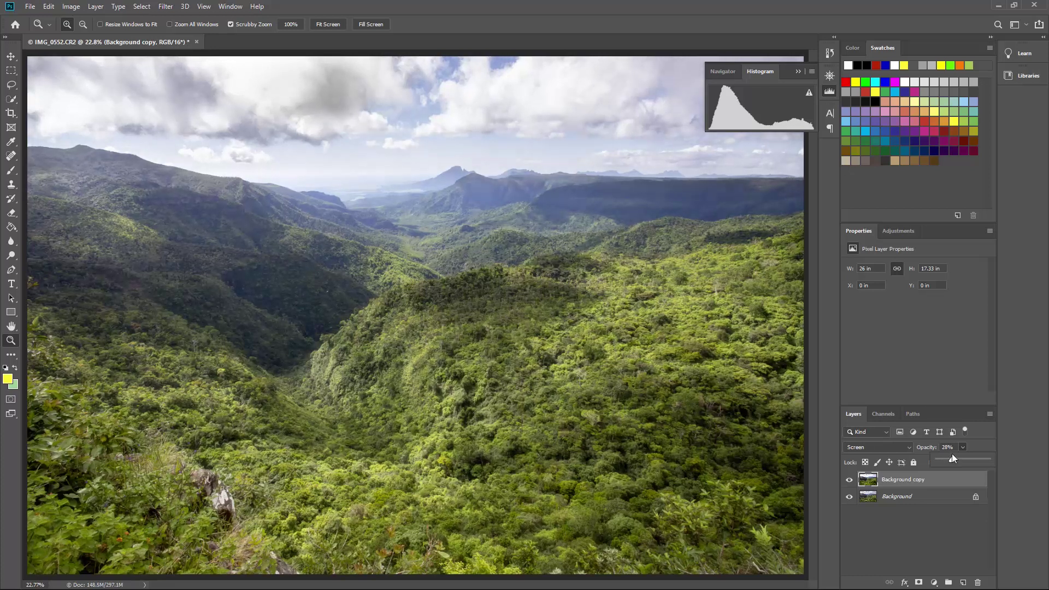
left_click_drag(957, 458, 959, 458)
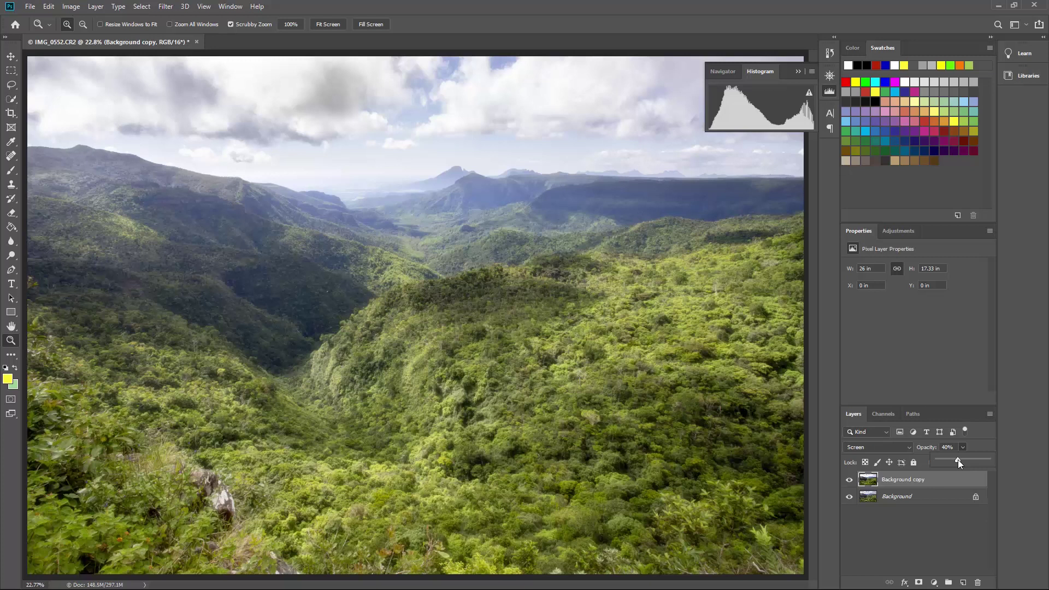
left_click(742, 387)
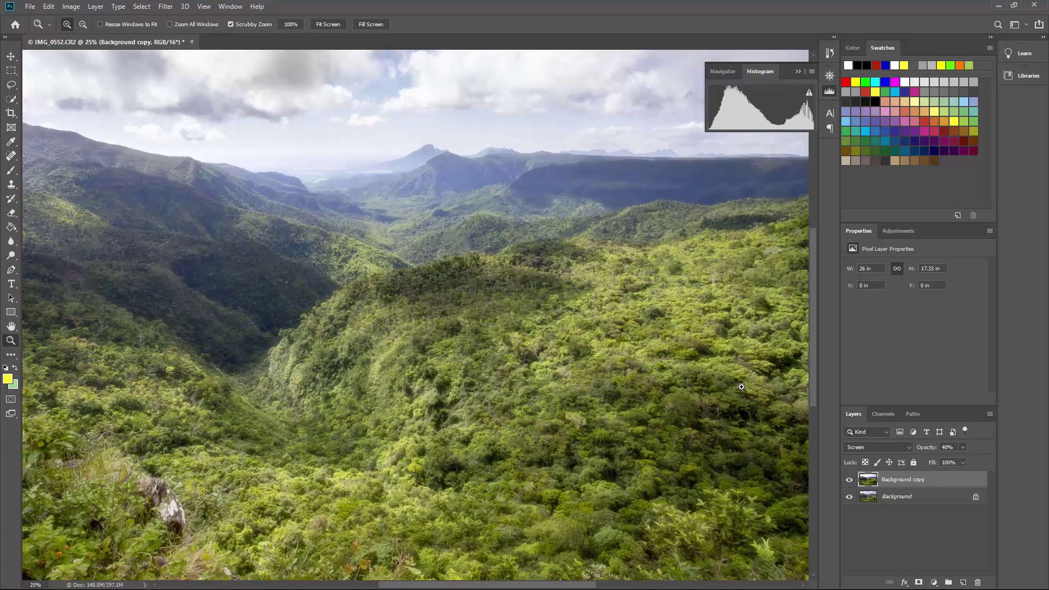
key("ctrl+0")
Save the edited valley photo and close Photoshop to return to the Lightroom Classic library
left_click(28, 7)
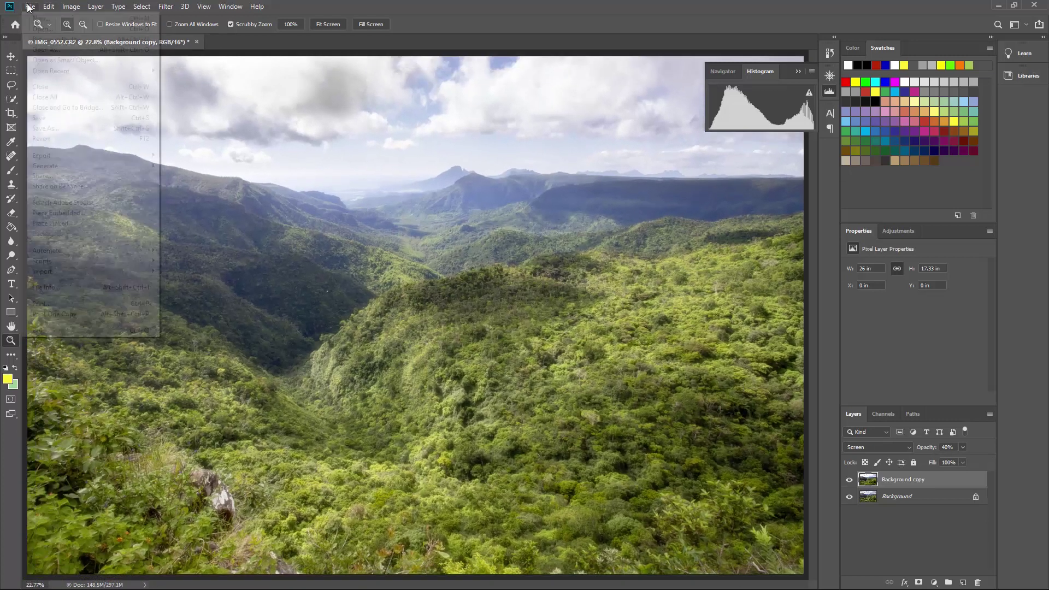
left_click(56, 119)
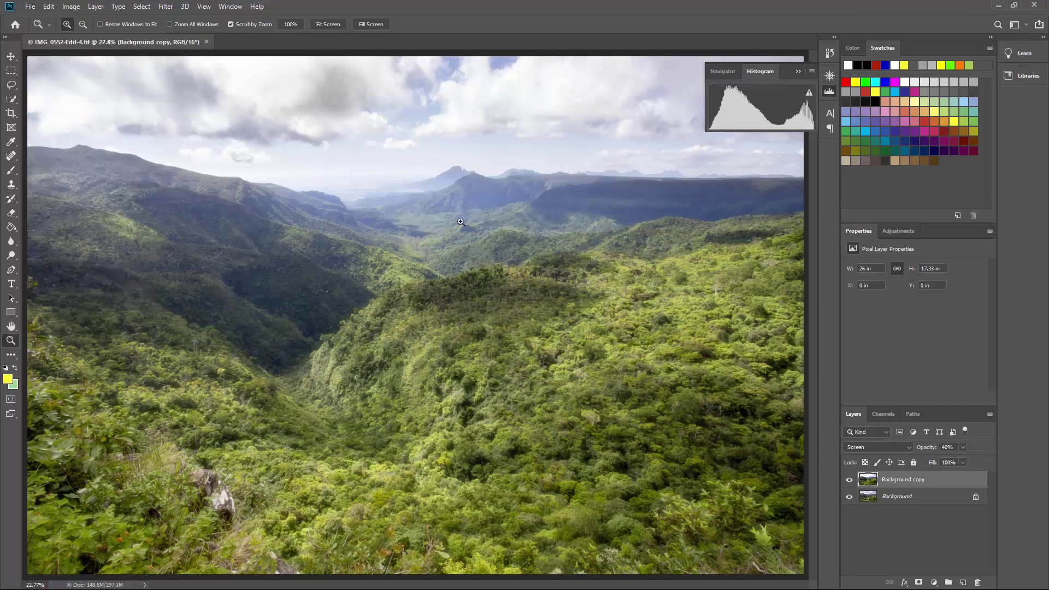
left_click(1042, 6)
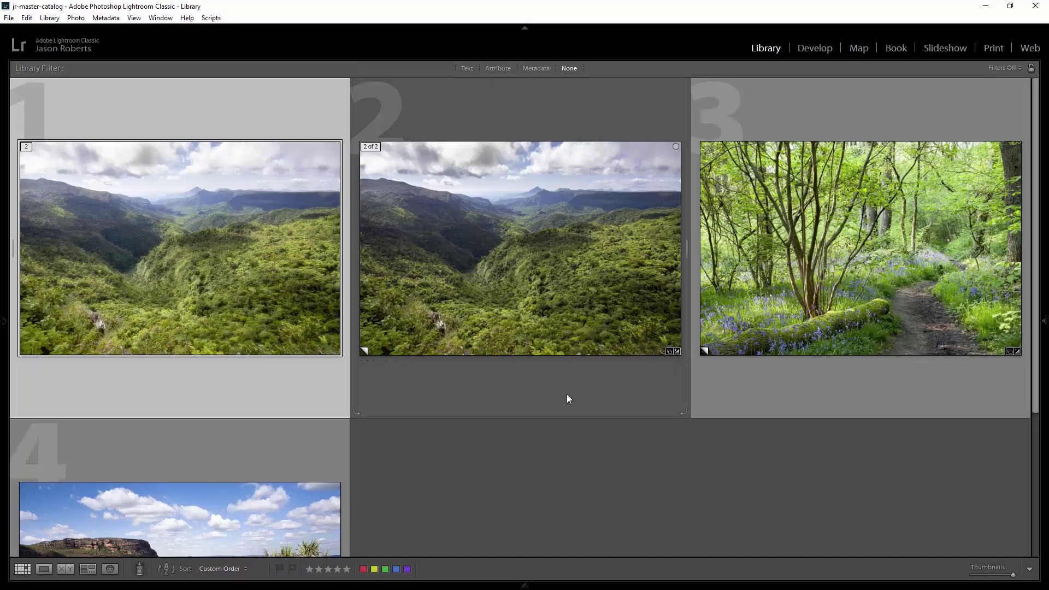
key("l")
key("l")
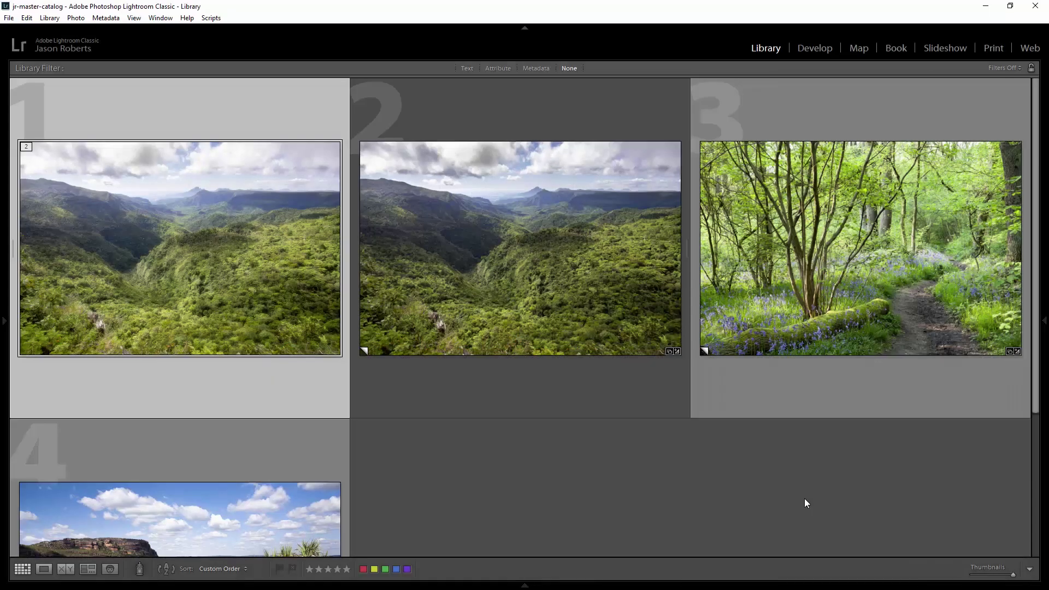
Open the bluebell woodland photo from the Lightroom library as a Smart Object in Photoshop
left_click(802, 306)
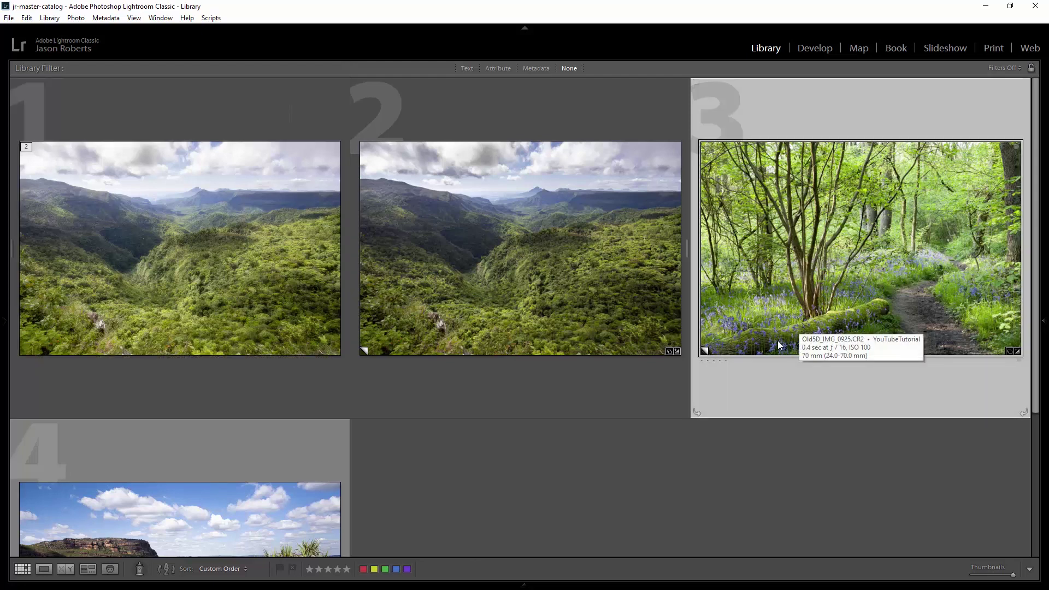
right_click(788, 276)
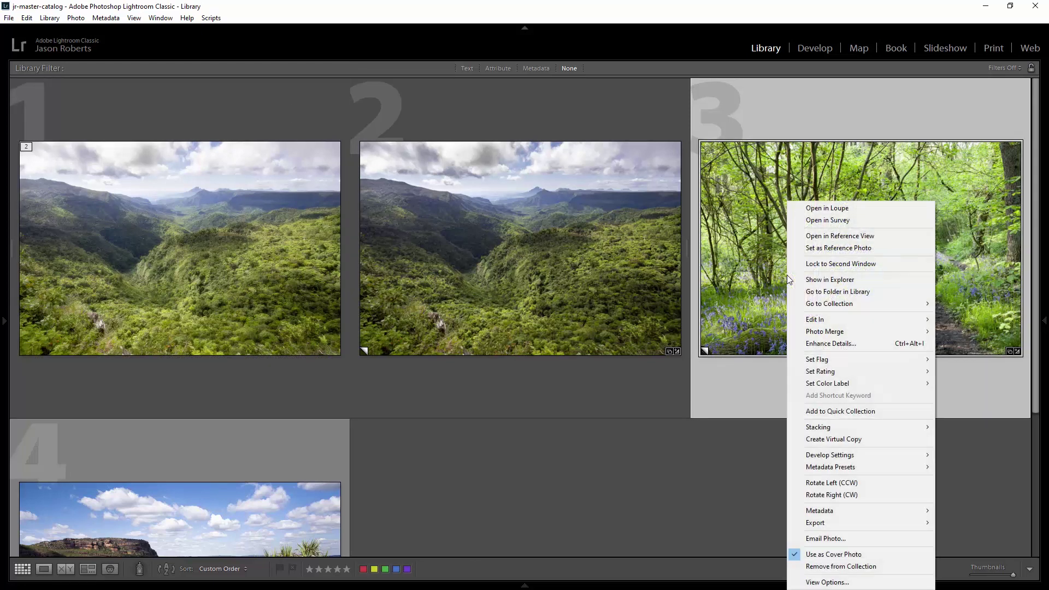
mouse_move(846, 321)
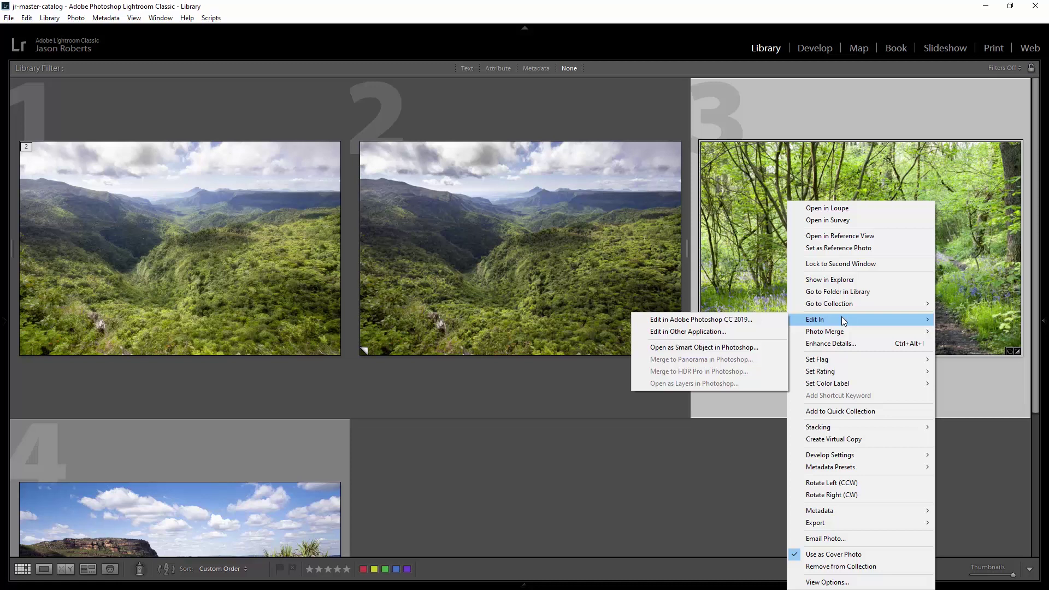
left_click(764, 349)
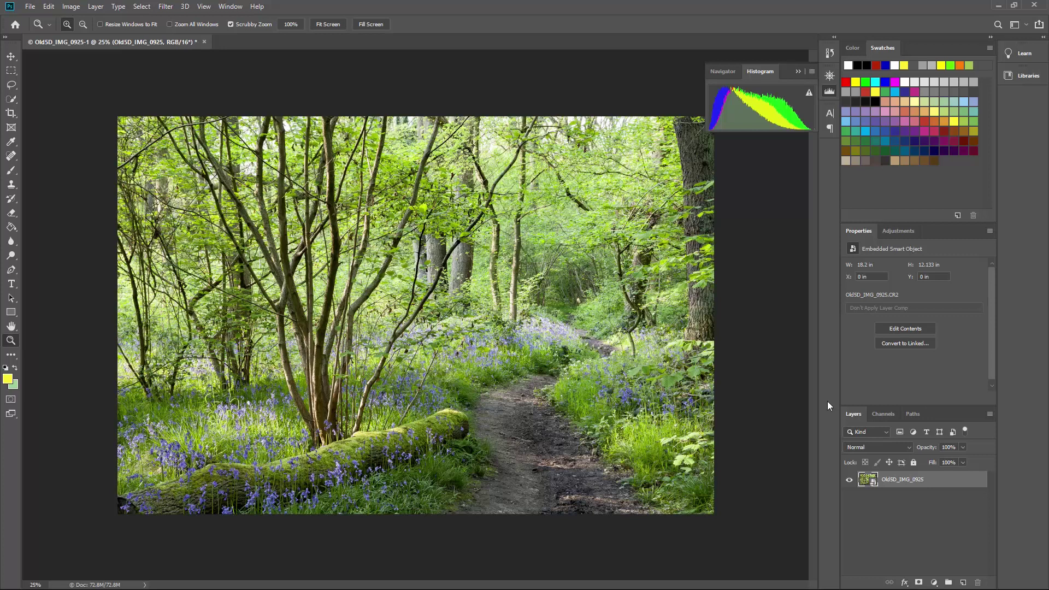
double_click(869, 481)
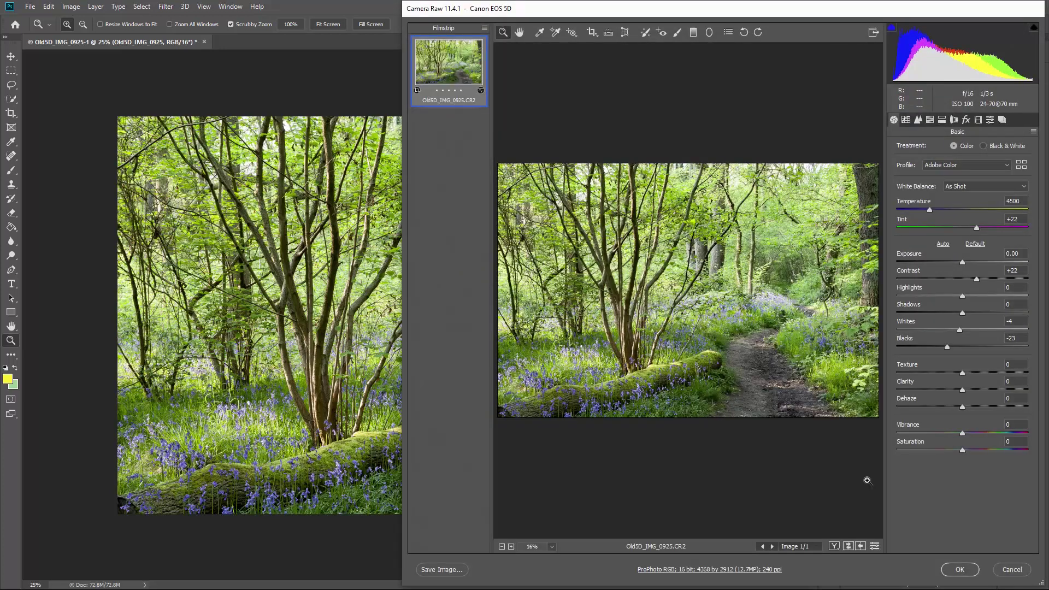
mouse_move(963, 263)
left_mouse_down()
mouse_move(930, 265)
mouse_move(975, 258)
left_mouse_up()
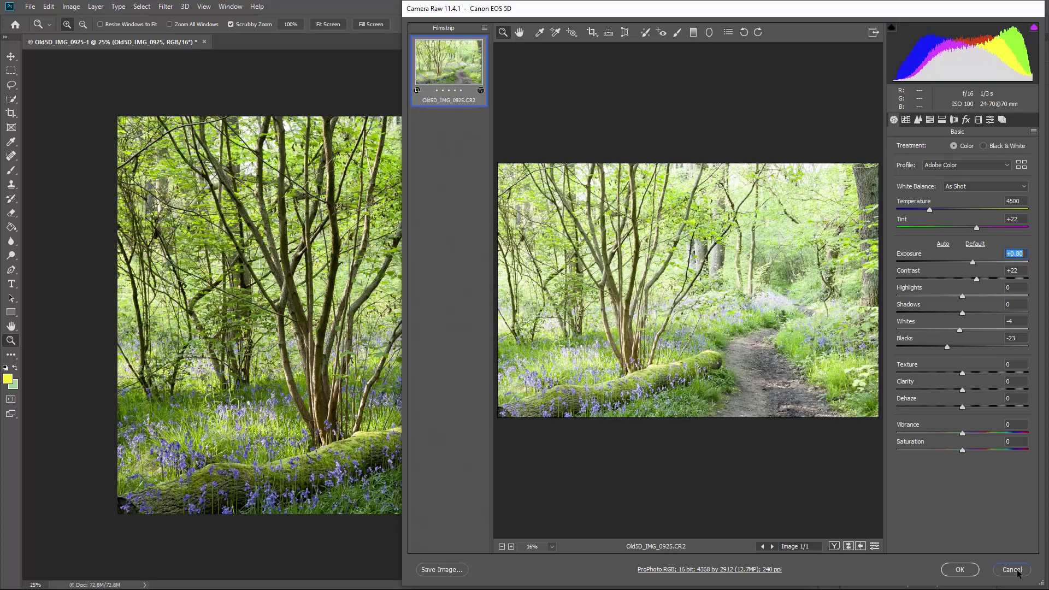
left_click(960, 569)
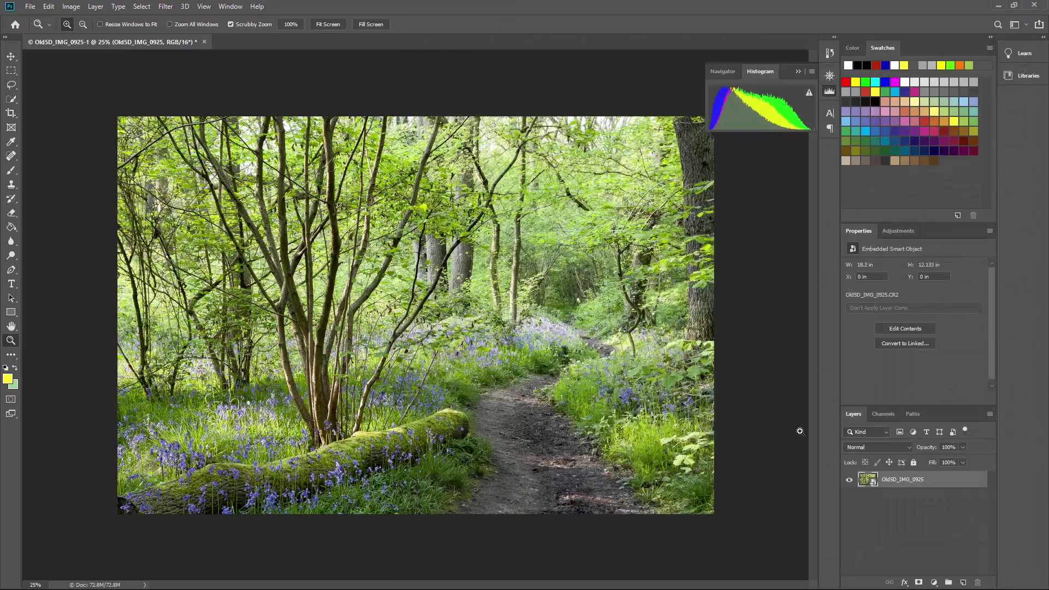
Duplicate the woodland Smart Object layer within the same document, keeping the suggested copy name
right_click(891, 481)
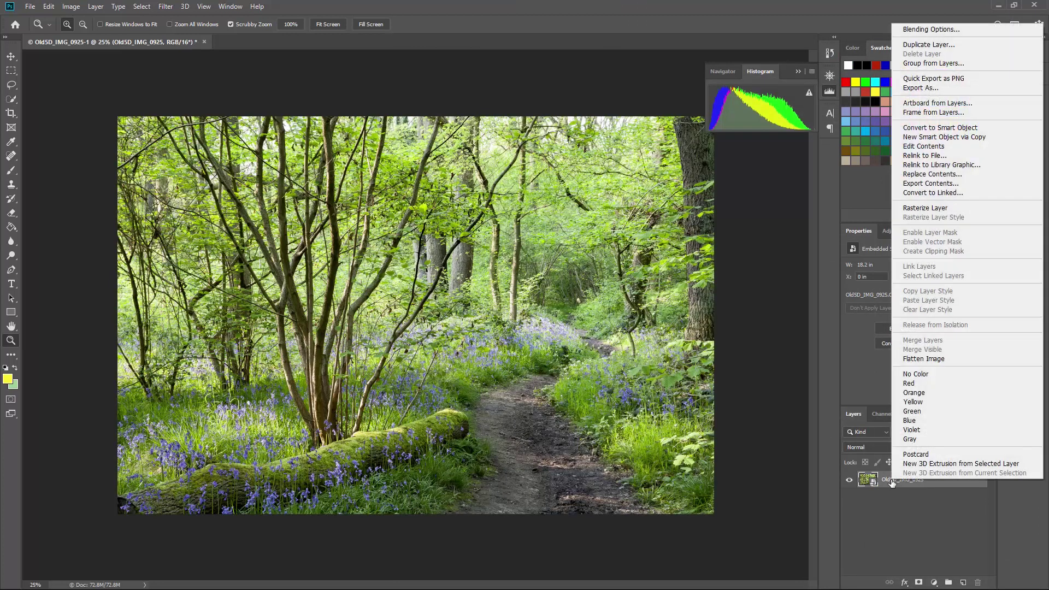
left_click(921, 44)
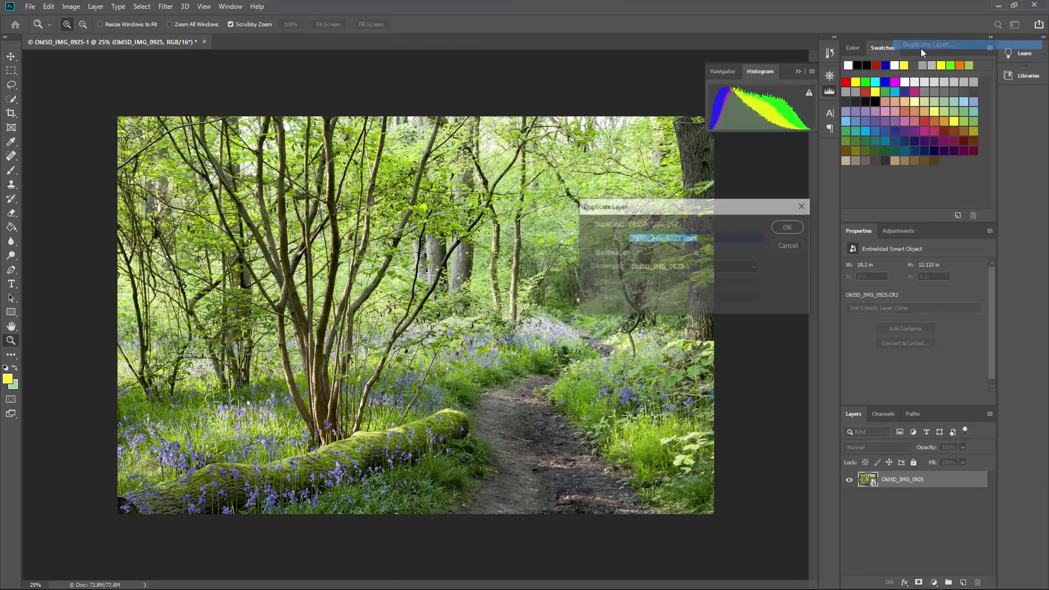
left_click(794, 228)
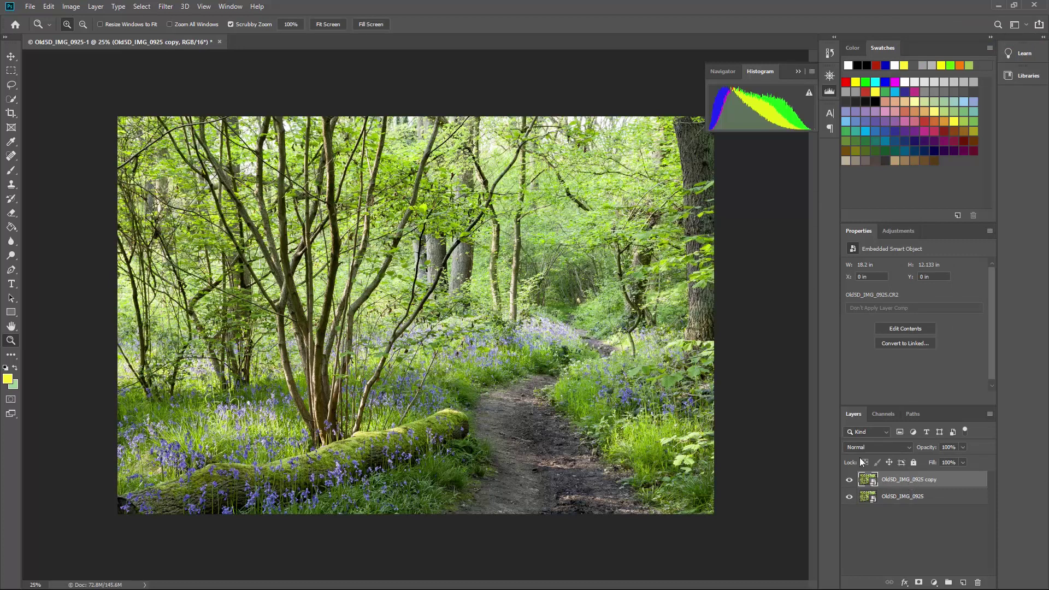
Apply a Gaussian Blur with a radius of 15.3 pixels to the duplicated woodland layer
left_click(164, 8)
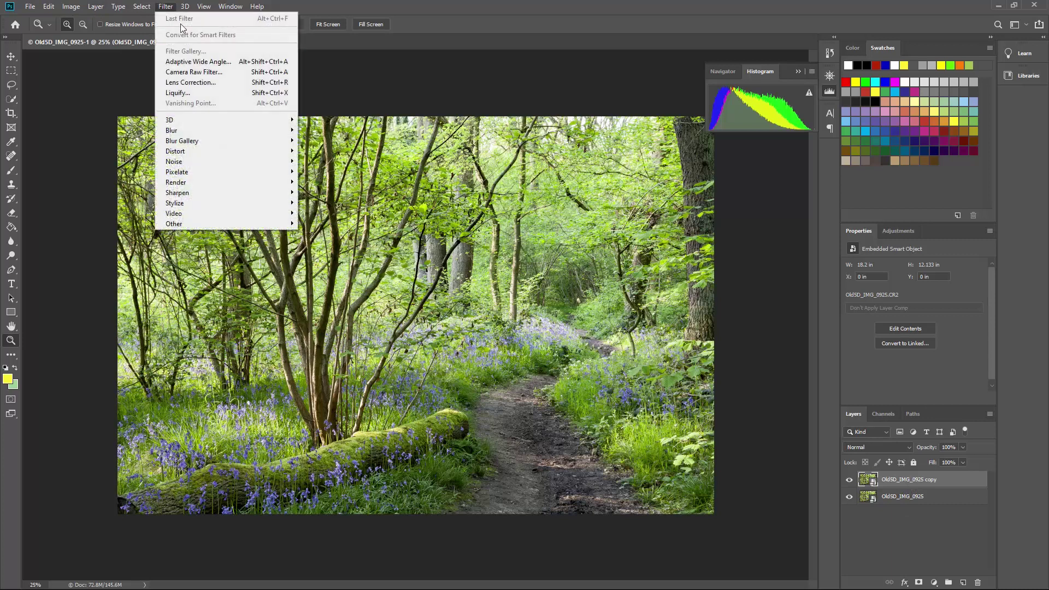
mouse_move(251, 136)
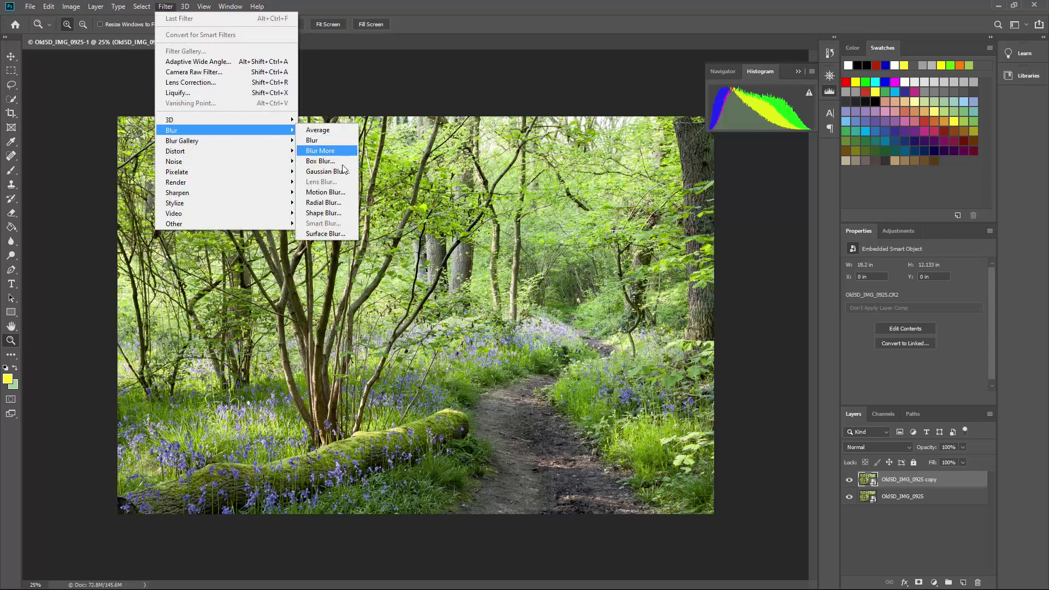
left_click(325, 171)
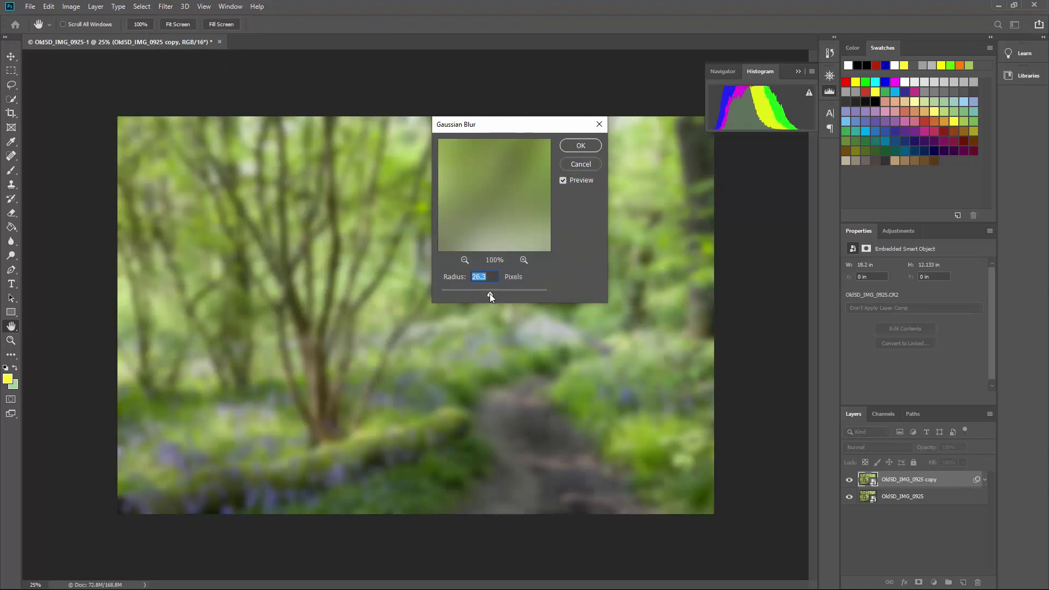
mouse_move(490, 294)
left_mouse_down()
mouse_move(471, 294)
mouse_move(487, 294)
left_mouse_up()
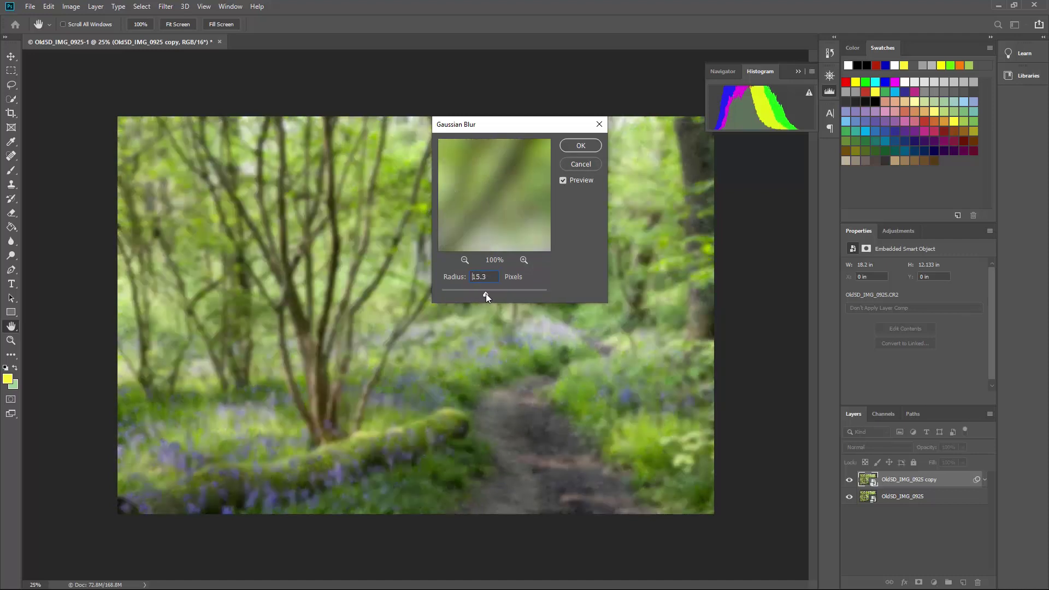
left_click_drag(484, 294, 487, 294)
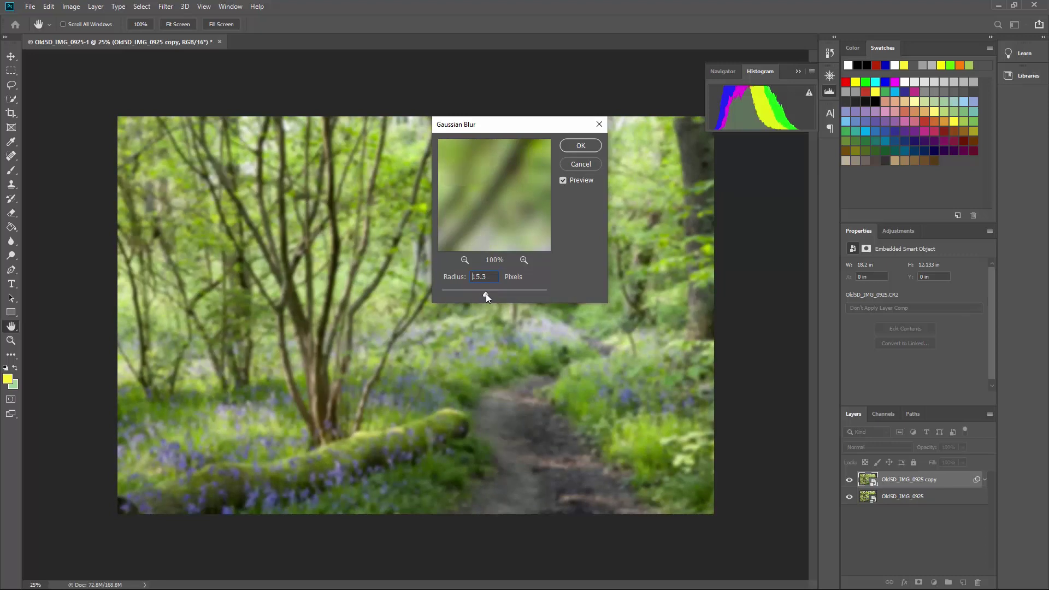
left_click(578, 145)
key("z")
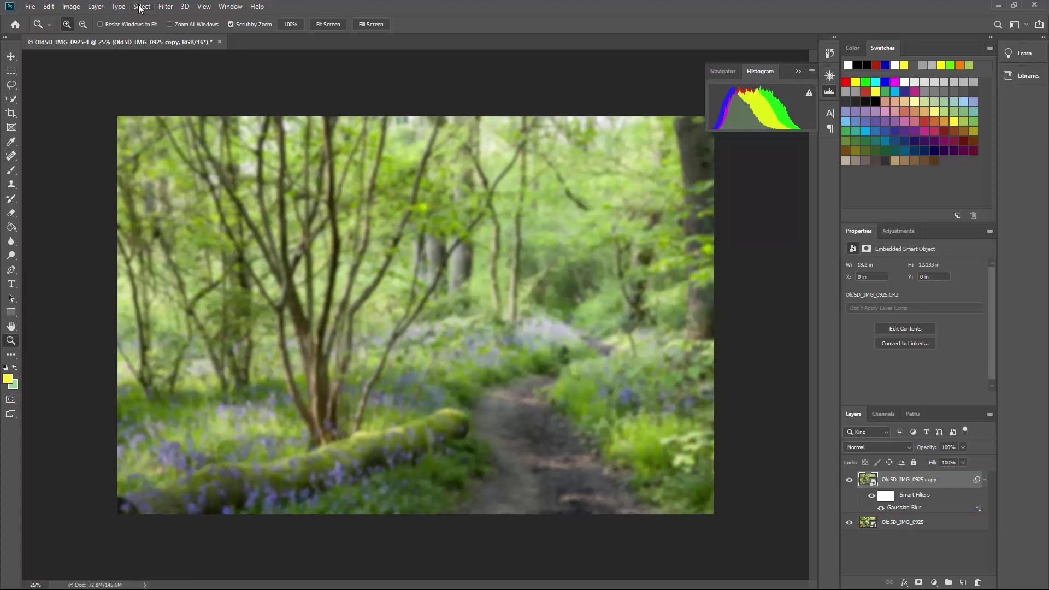
Apply Levels to the blurred copy on the RGB channel, with the black input at 11 and the white input at 173
left_click(71, 7)
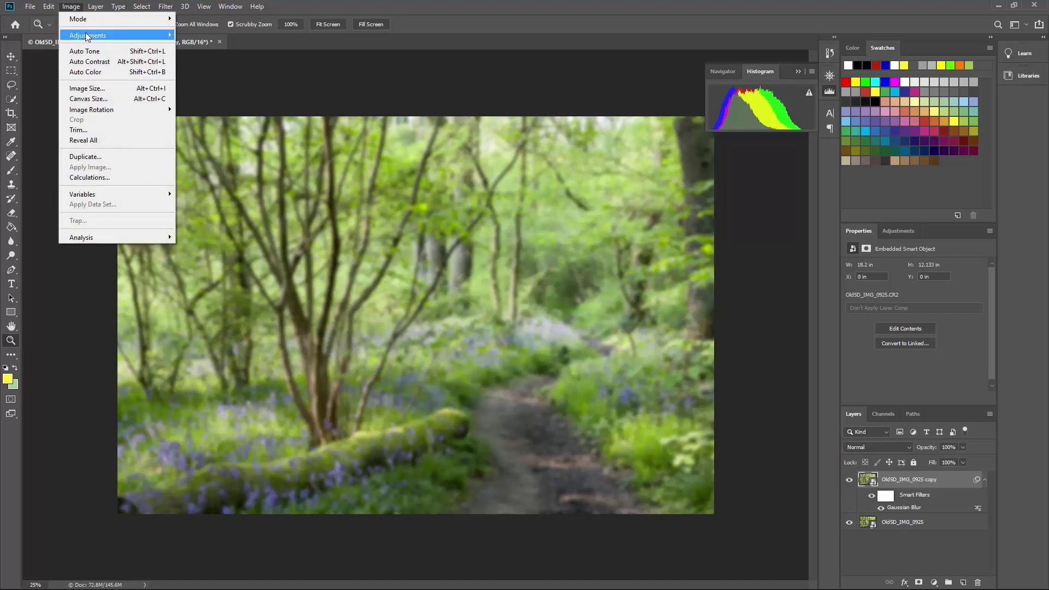
mouse_move(90, 35)
left_click(254, 46)
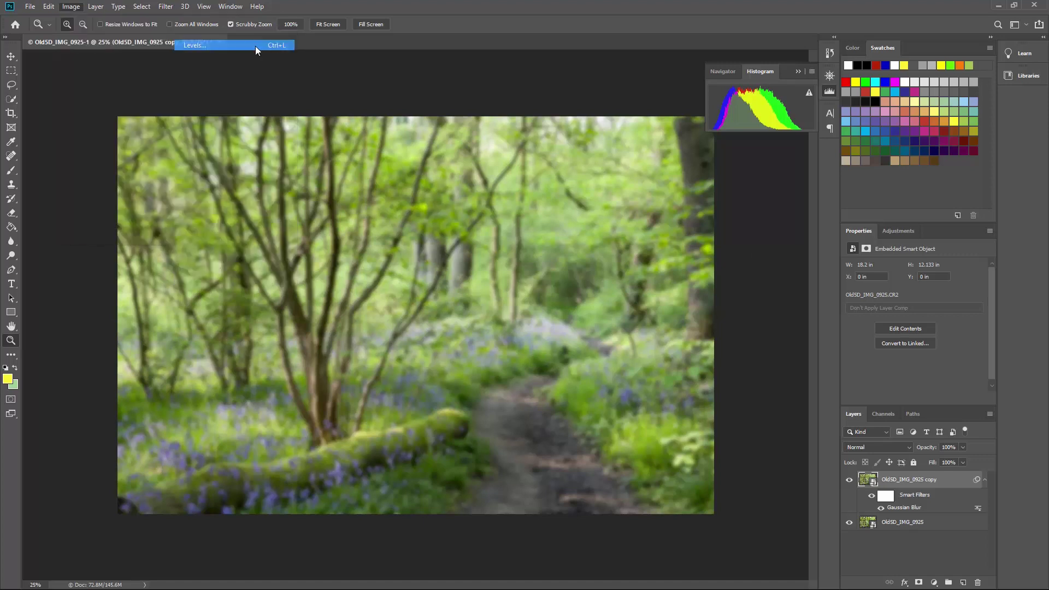
left_click_drag(562, 239, 519, 236)
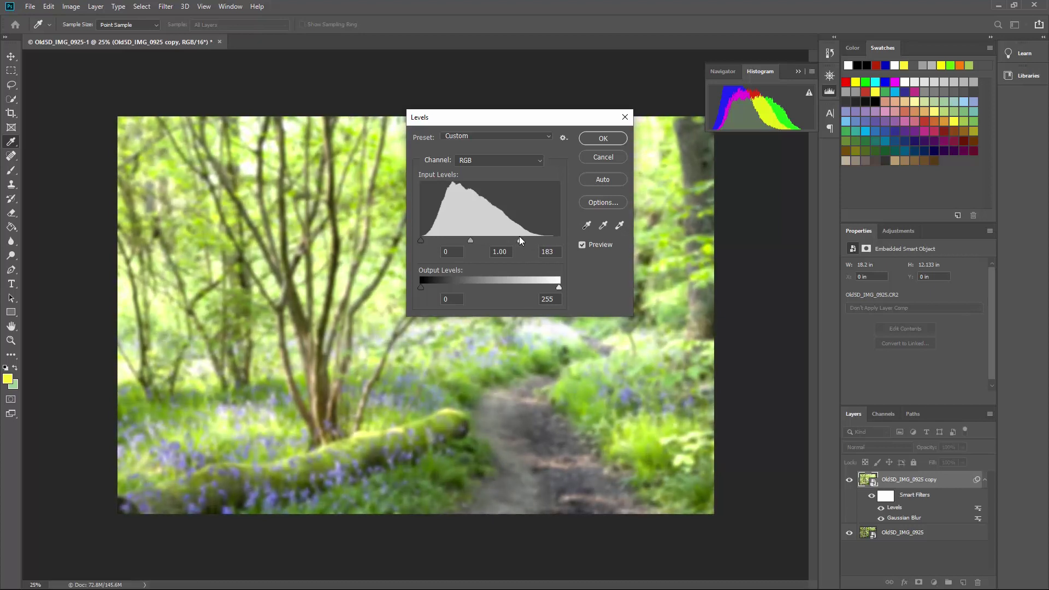
left_click_drag(422, 241, 426, 239)
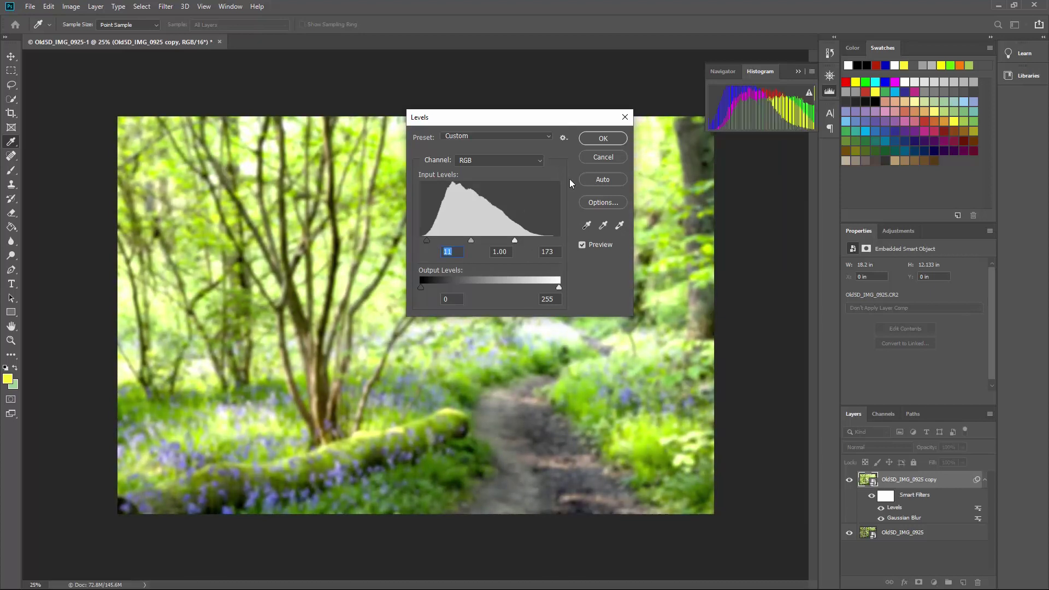
left_click(589, 140)
key("z")
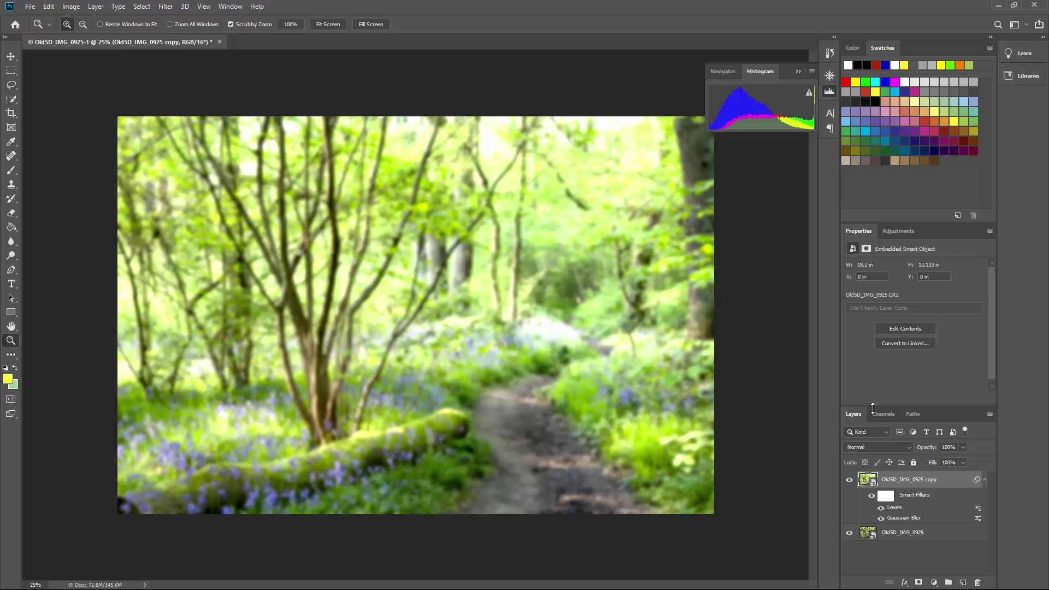
Lower the opacity of the blurred woodland copy to 49%
left_click(963, 447)
left_click_drag(958, 463, 940, 465)
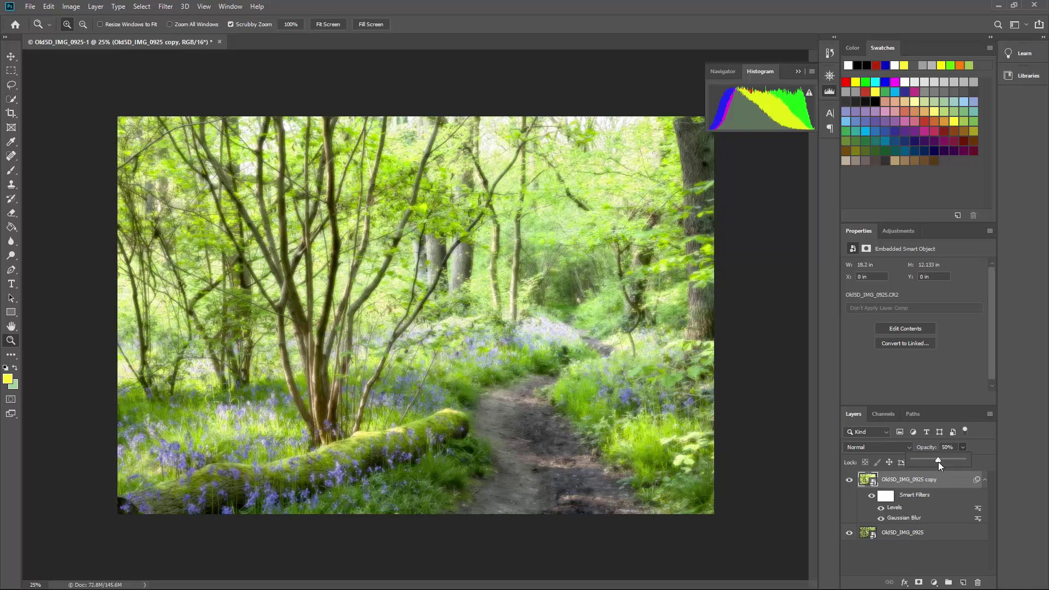
left_click_drag(939, 461, 938, 462)
double_click(895, 508)
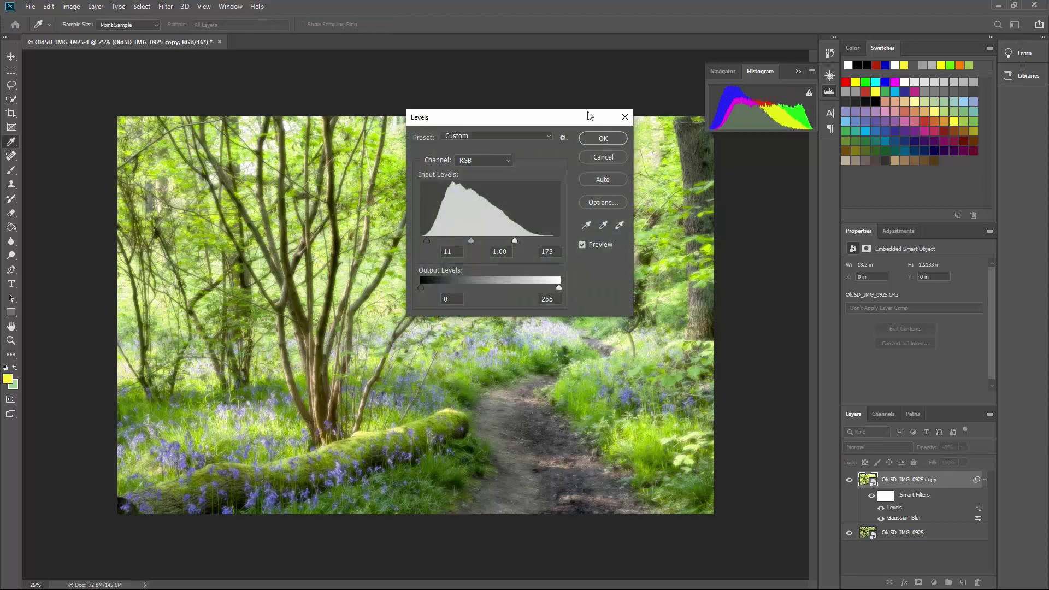
left_click_drag(539, 121, 857, 157)
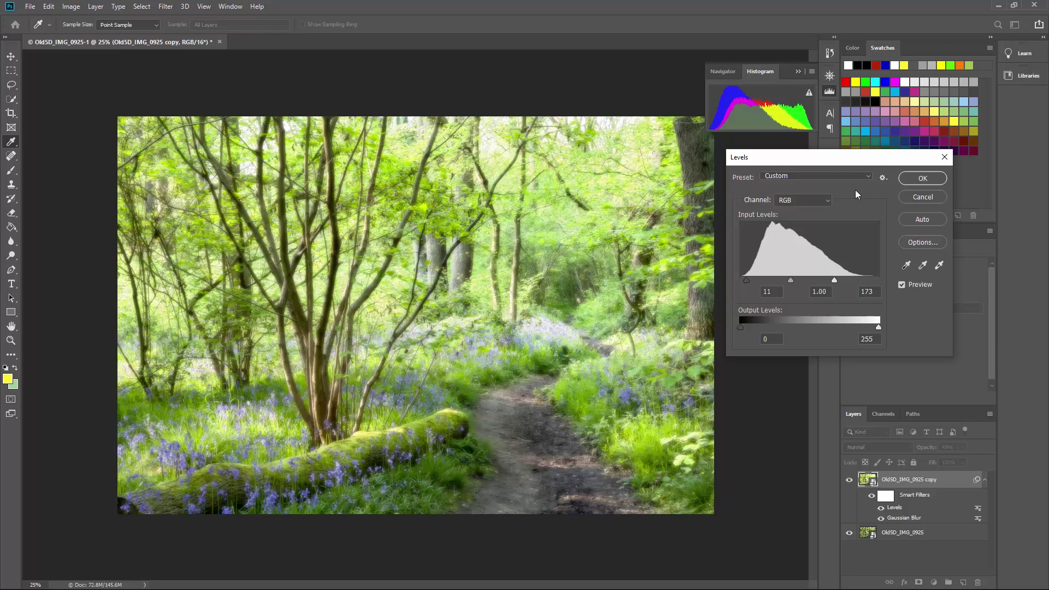
mouse_move(834, 280)
left_mouse_down()
mouse_move(794, 277)
mouse_move(849, 280)
mouse_move(801, 277)
mouse_move(823, 274)
left_mouse_up()
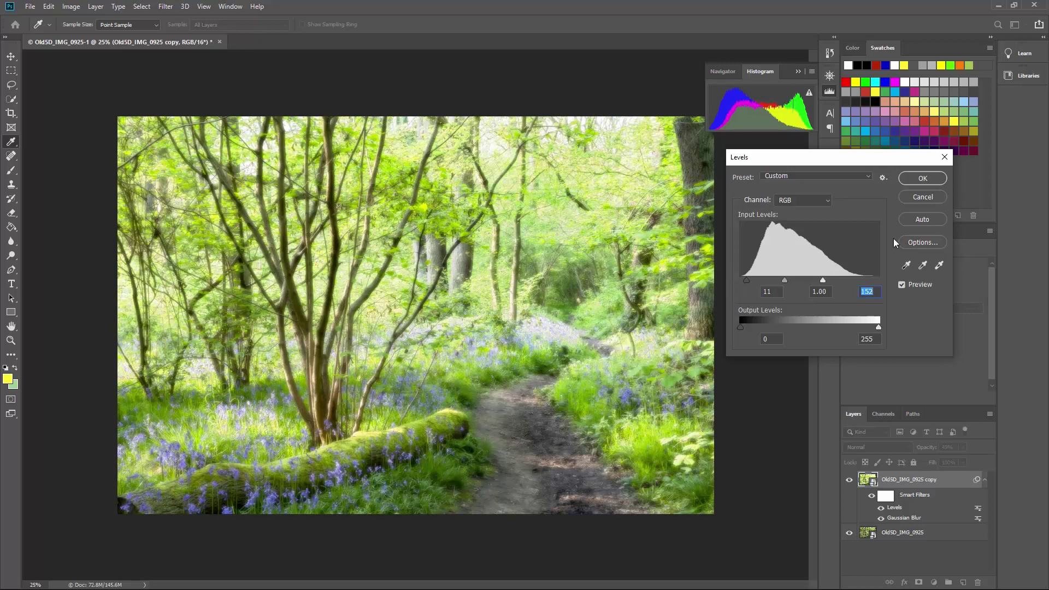
left_click(923, 197)
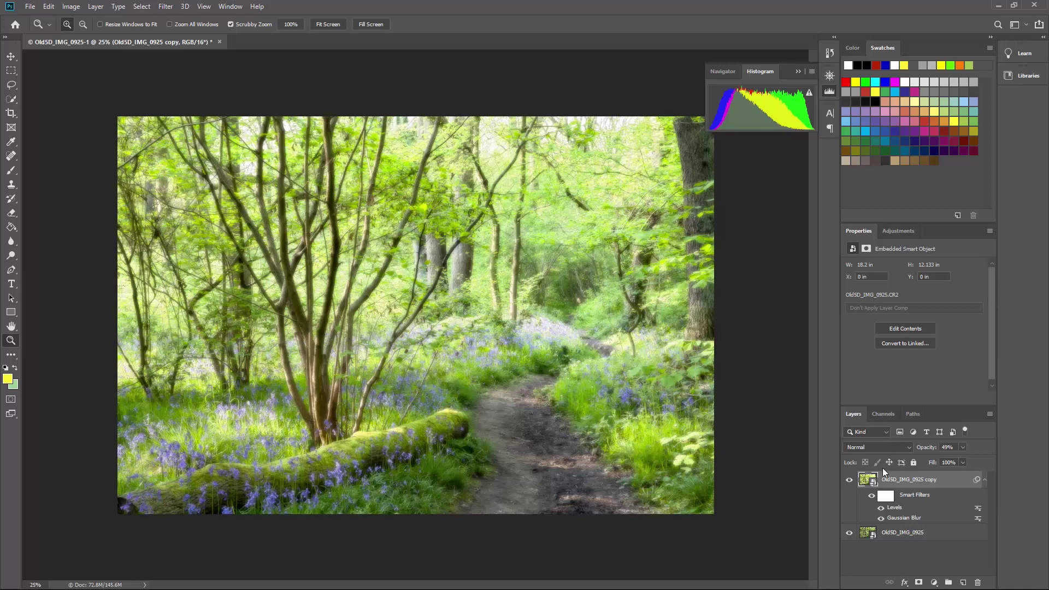
double_click(869, 480)
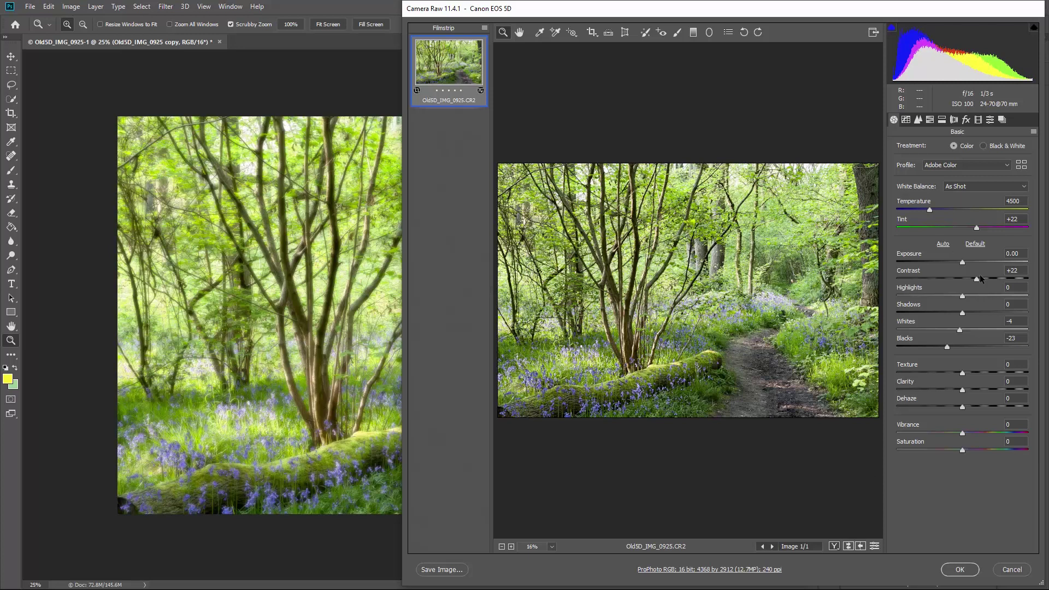
left_click_drag(963, 262, 949, 264)
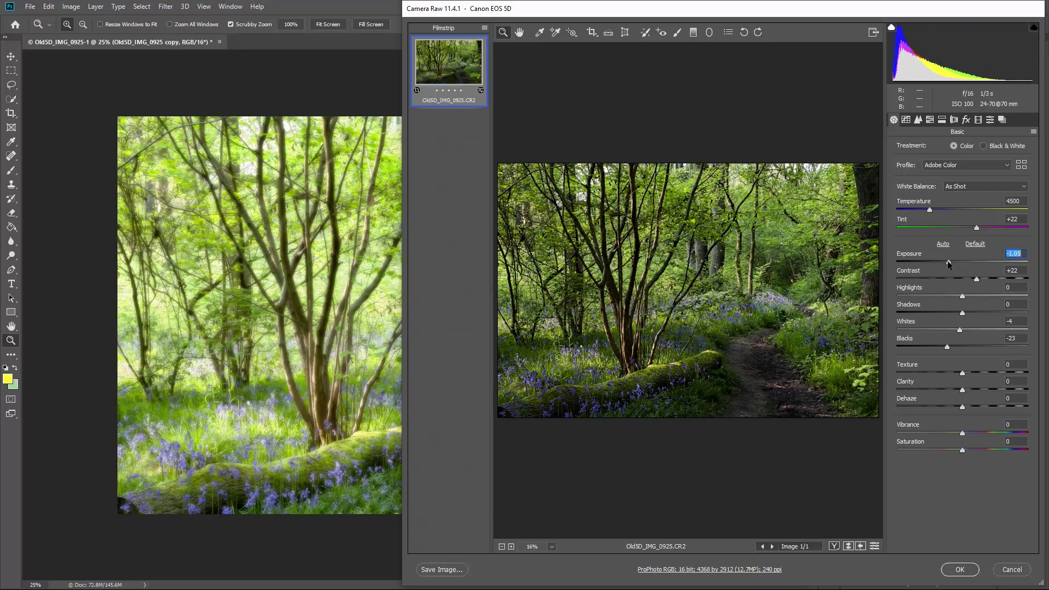
left_click(960, 570)
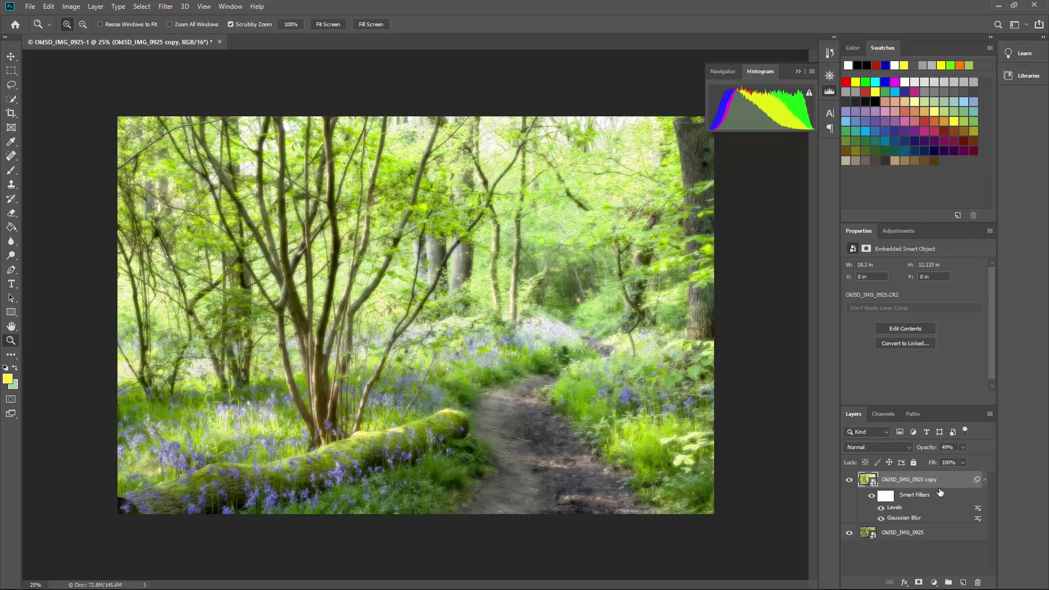
Fade the blurred woodland copy to 0% to compare it with the original, and set its opacity to 43%
left_click(963, 448)
left_click_drag(943, 461, 935, 461)
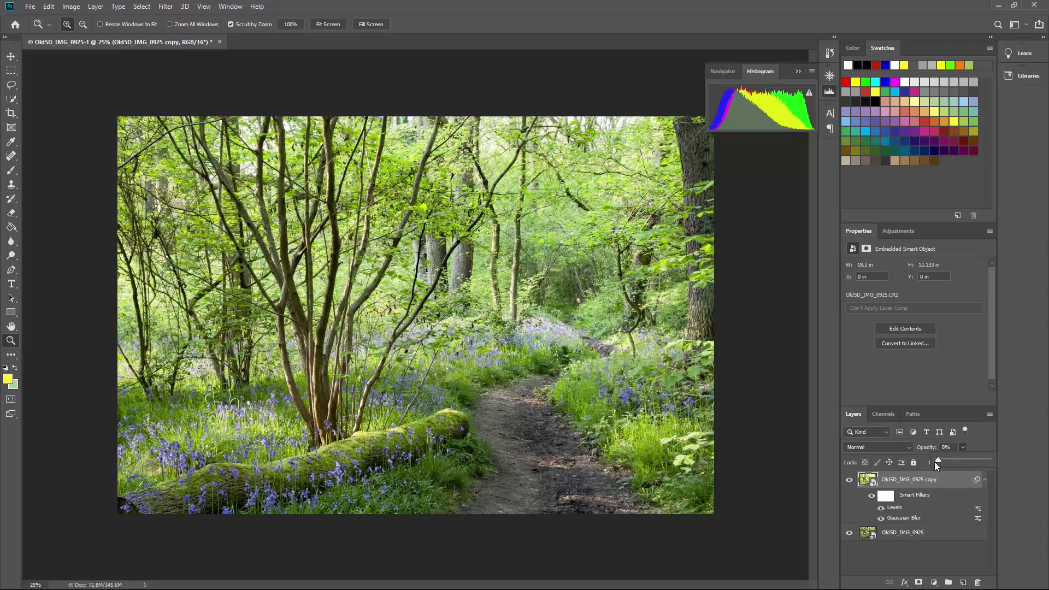
left_click(897, 552)
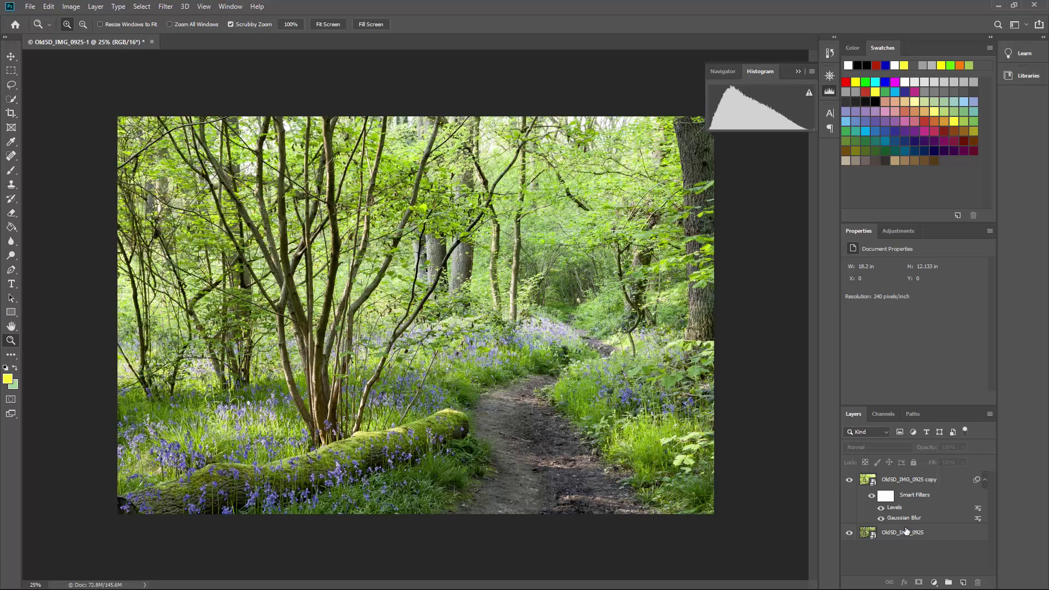
left_click(918, 480)
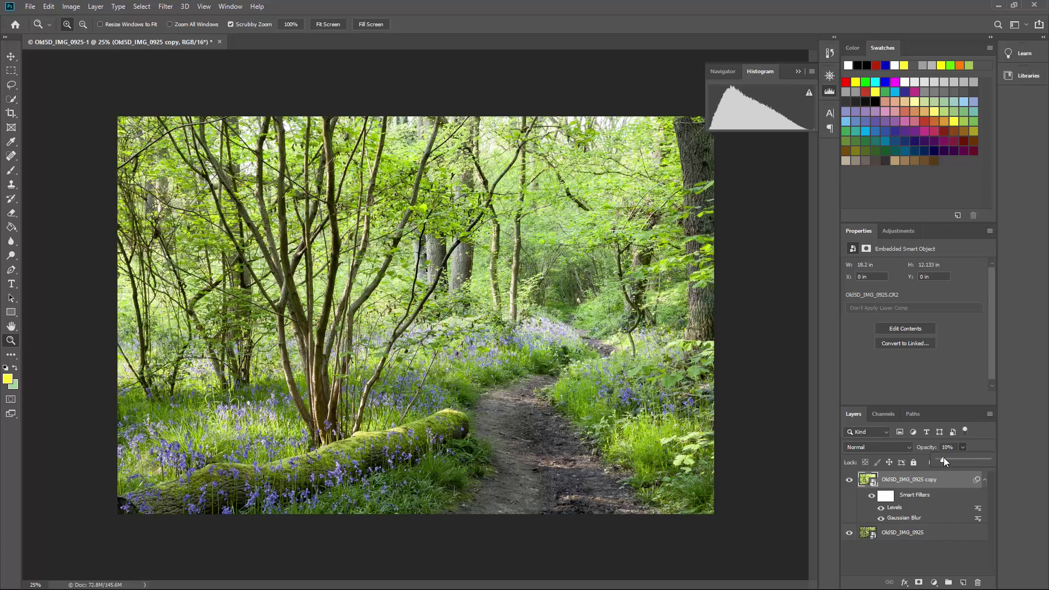
left_click_drag(945, 461, 959, 461)
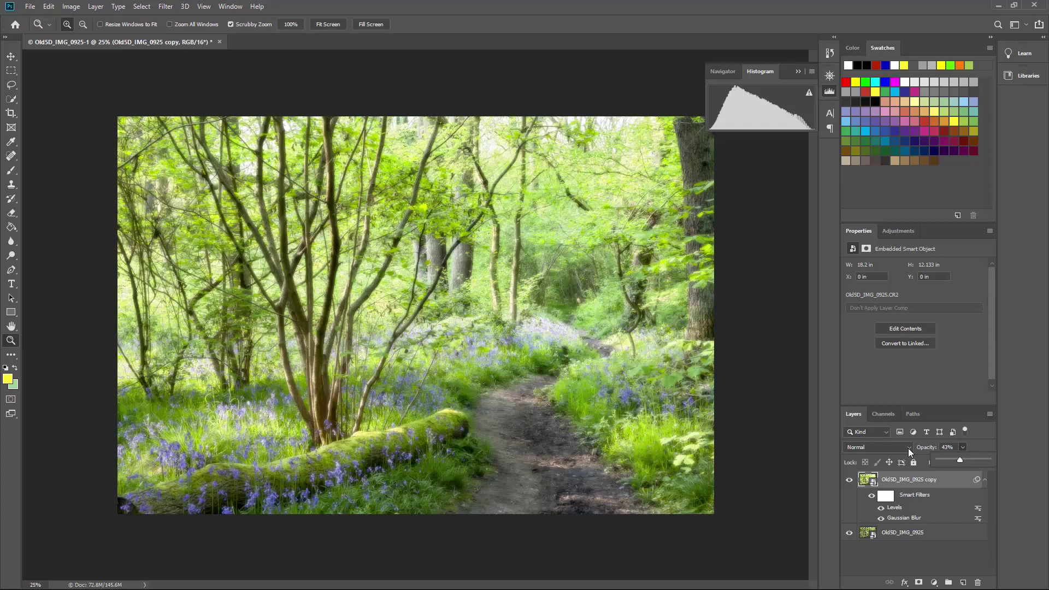
Set the blurred woodland copy's blend mode to Lighten and reduce its opacity to 28%
left_click(908, 448)
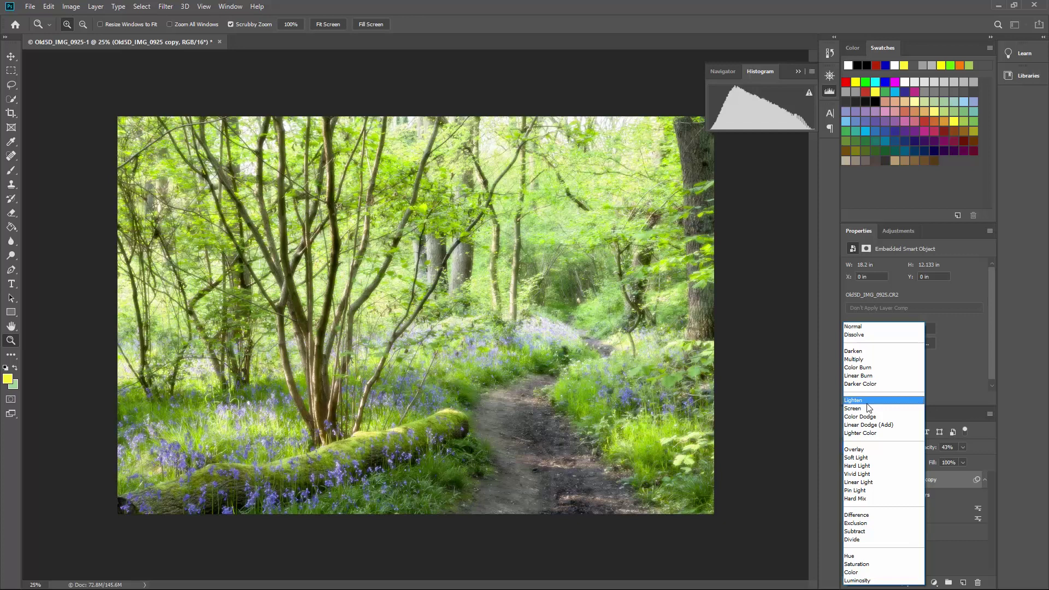
left_click(867, 403)
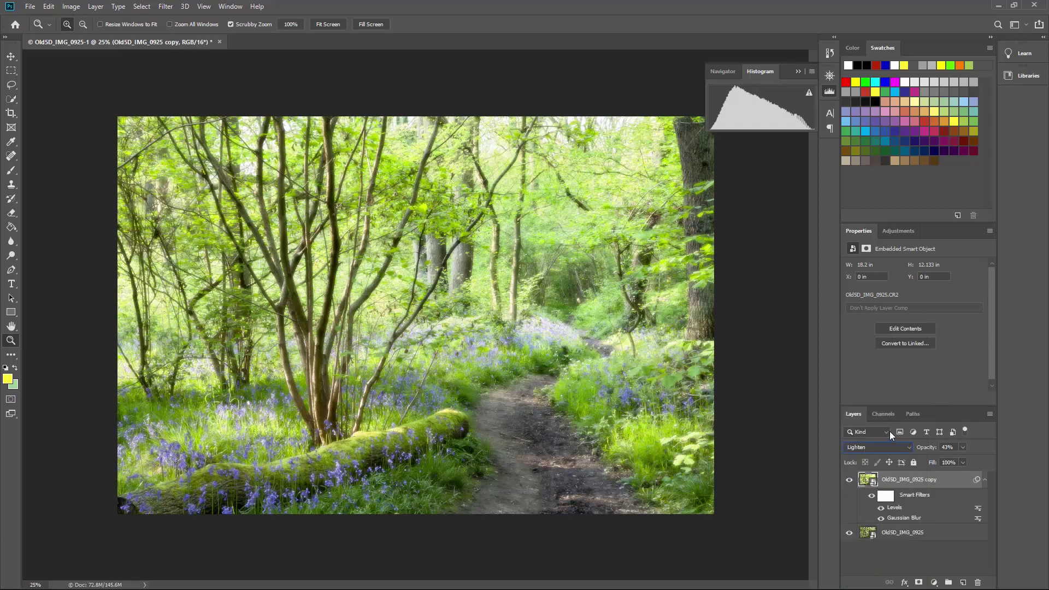
mouse_move(964, 447)
left_mouse_down()
mouse_move(934, 460)
mouse_move(953, 462)
left_mouse_up()
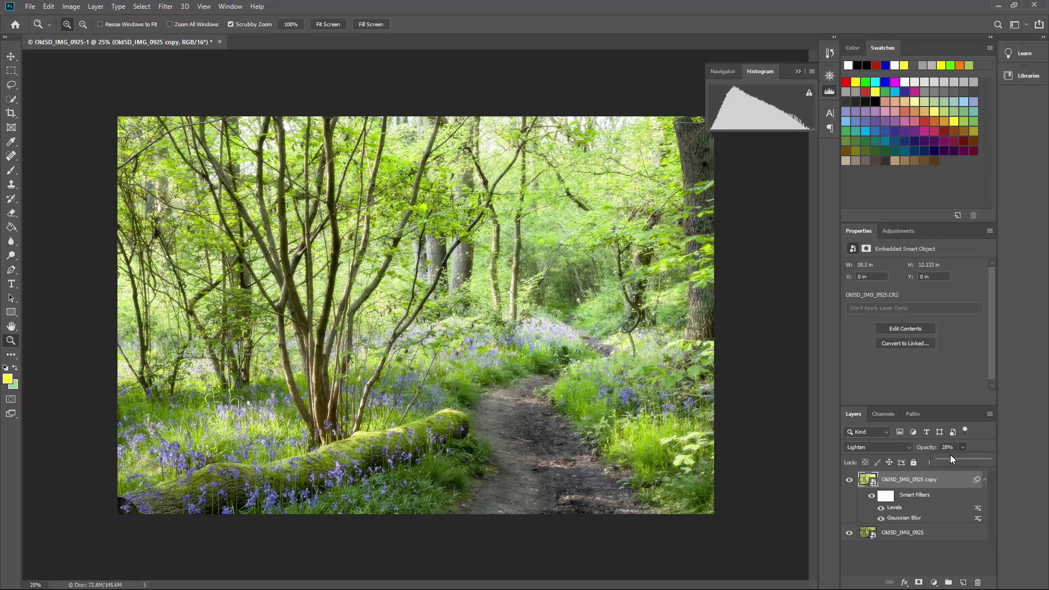
Save and close the woodland document, and move the woodland photo to the front of the Lightroom grid
left_click(30, 6)
left_click(39, 118)
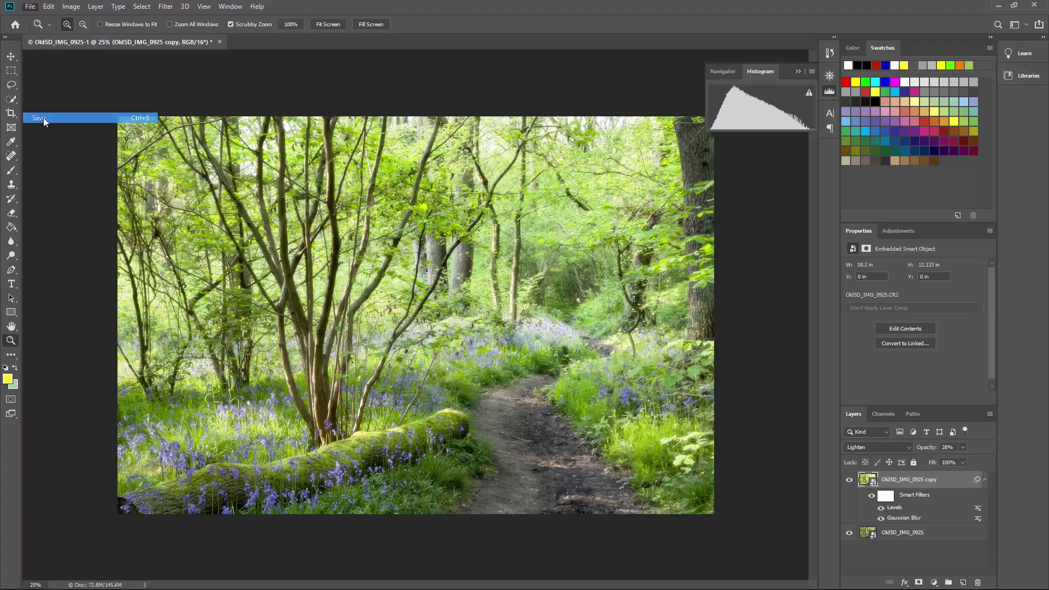
key("ctrl+w")
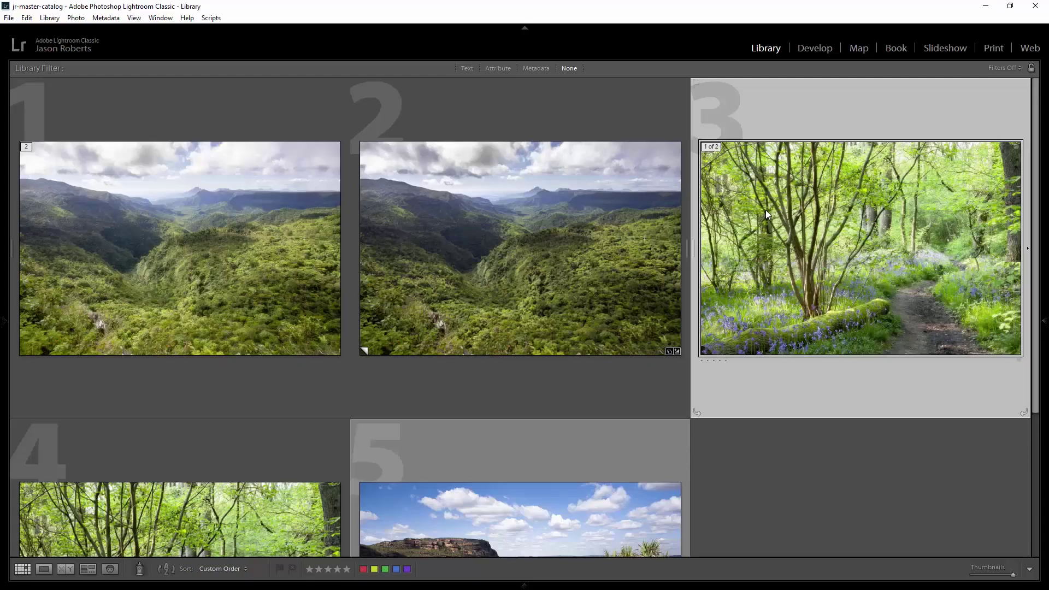
left_click_drag(776, 209, 186, 304)
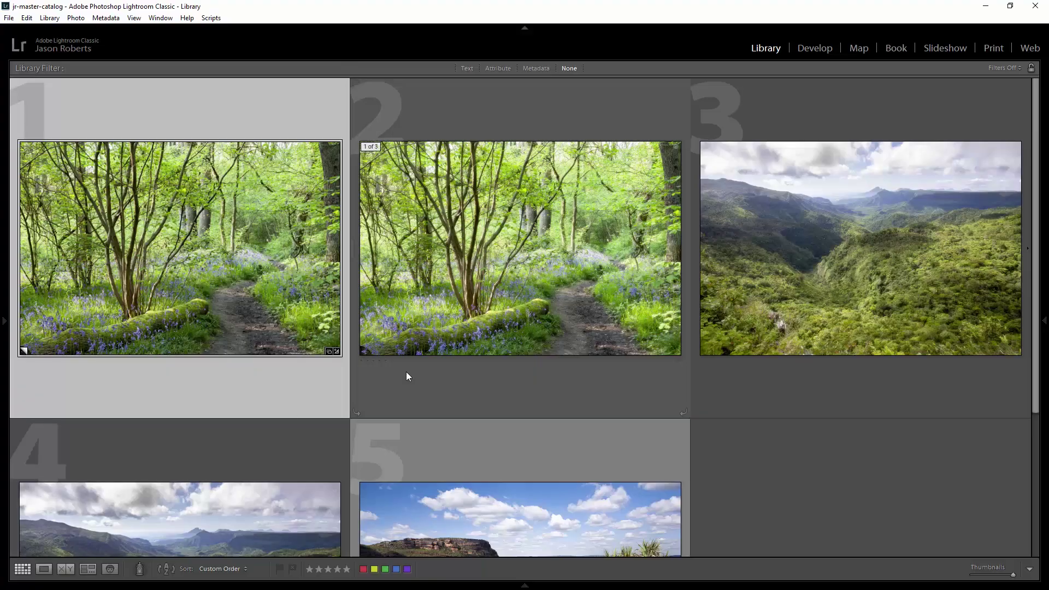
Open the rocky outcrop landscape IMG_35000507.CR2 from Lightroom as a Smart Object in Photoshop
scroll(406, 374, "down", 4)
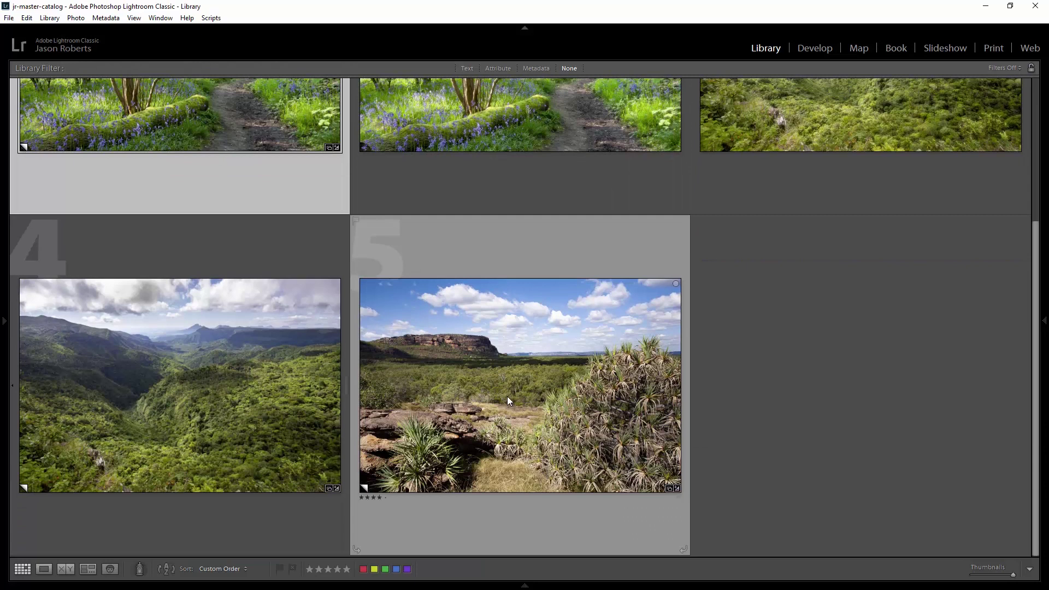
left_click(508, 397)
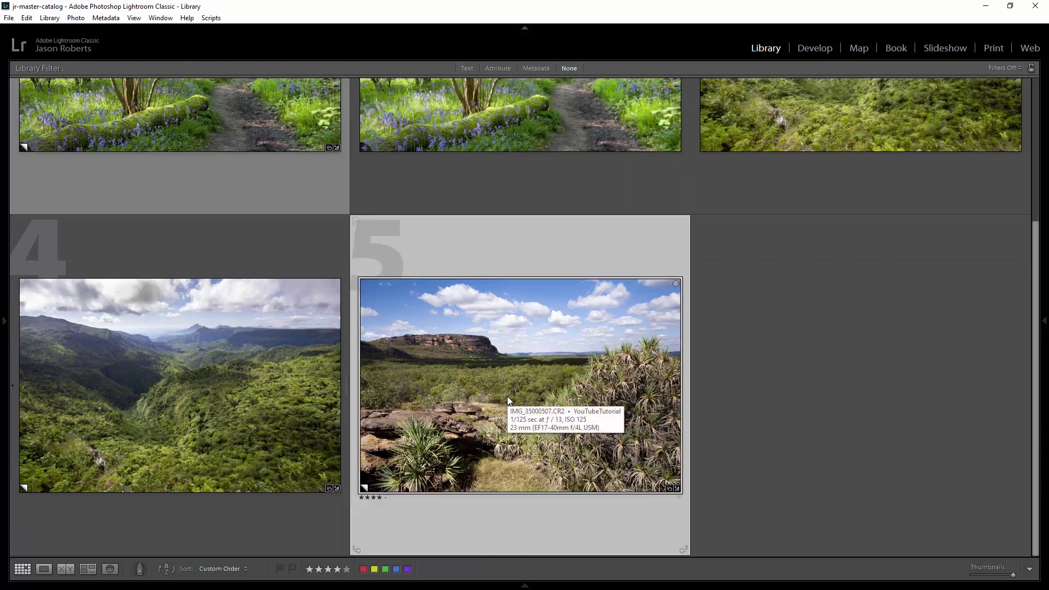
right_click(507, 401)
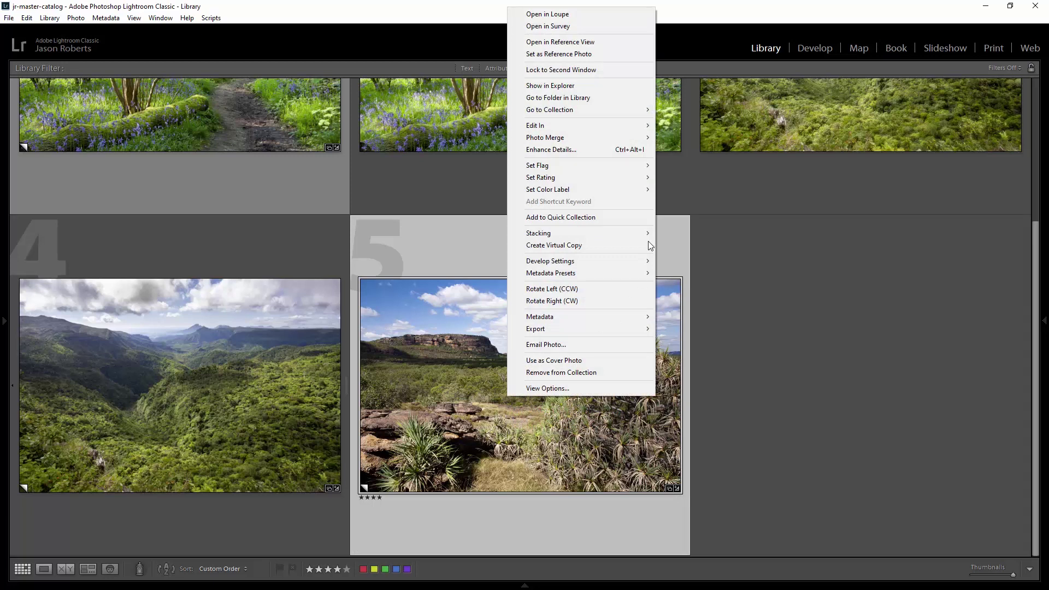
mouse_move(623, 130)
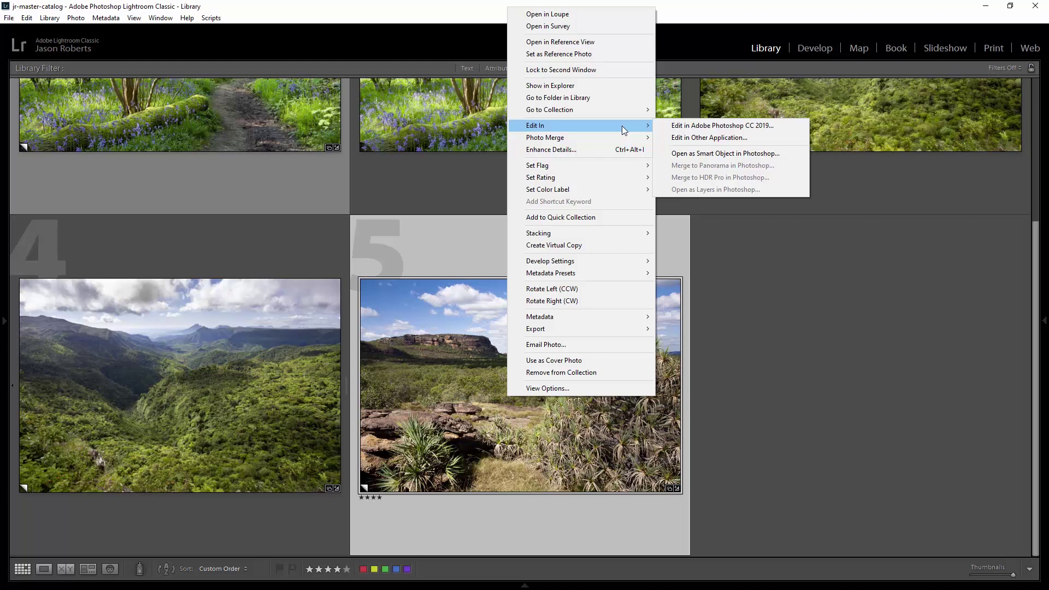
left_click(681, 154)
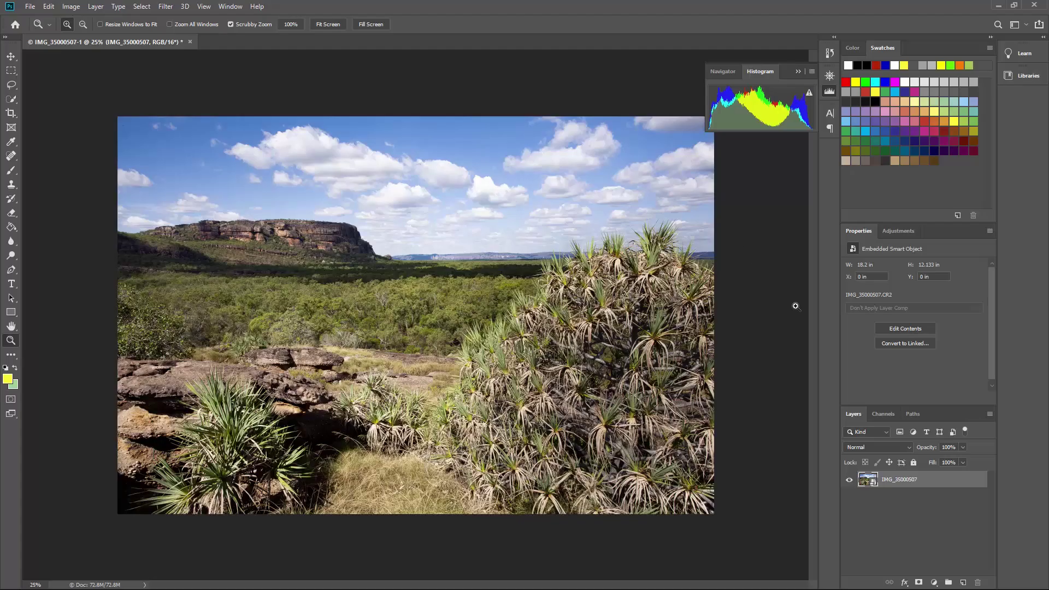
Duplicate the IMG_35000507 Smart Object layer within the same document, keeping the suggested name
right_click(908, 486)
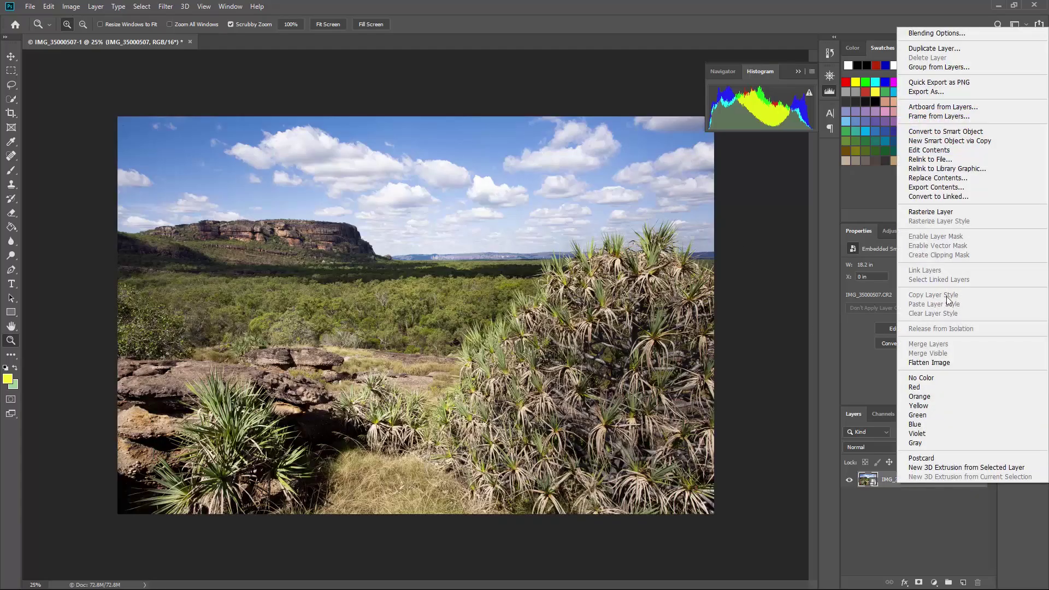
left_click(969, 48)
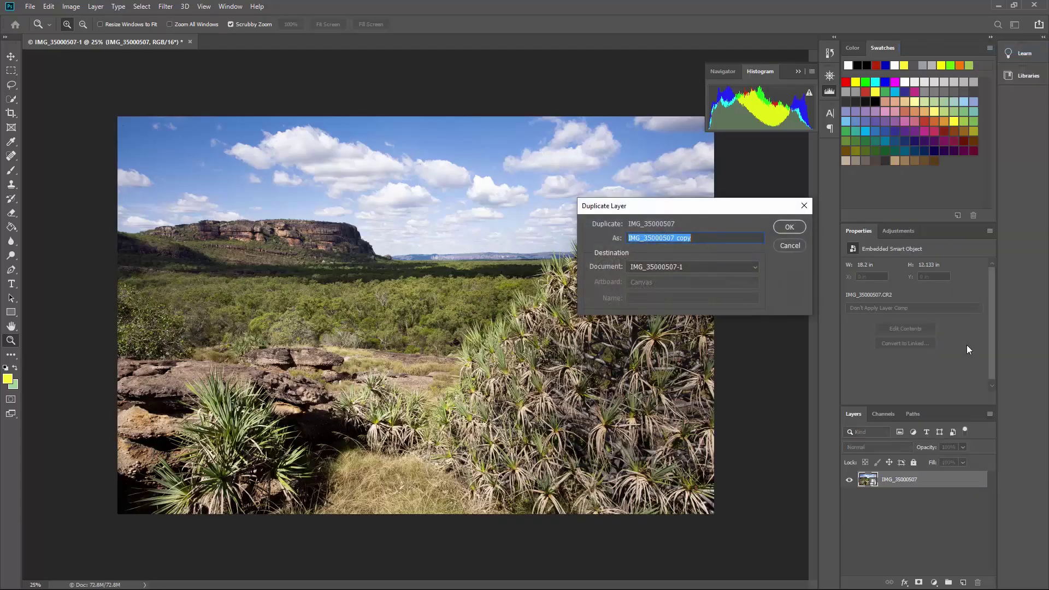
left_click(798, 231)
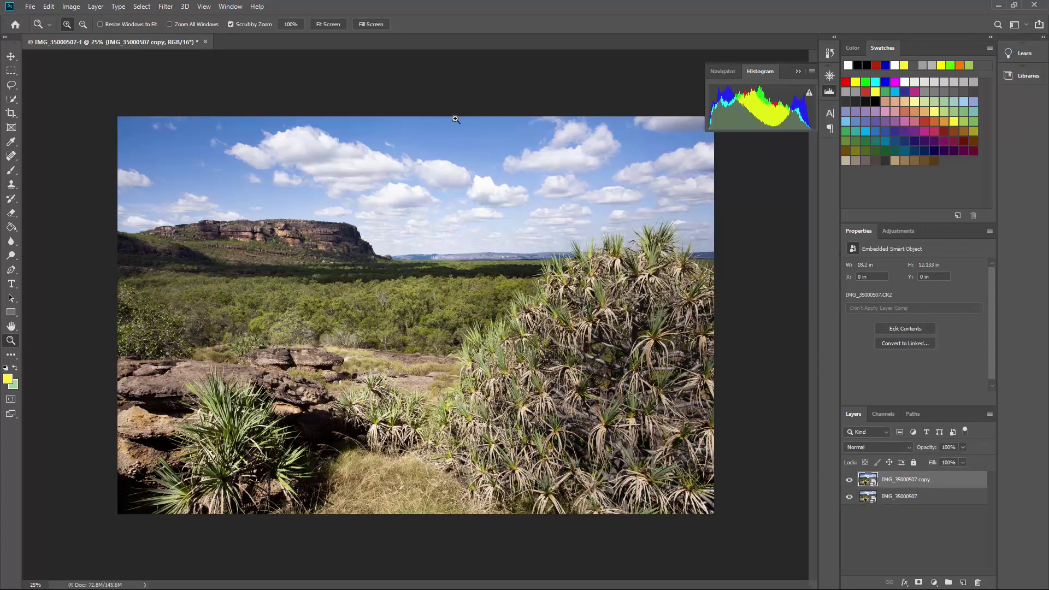
Apply a Gaussian Blur with a radius of 12.5 pixels to the duplicated landscape layer
left_click(168, 6)
mouse_move(180, 130)
left_click(328, 172)
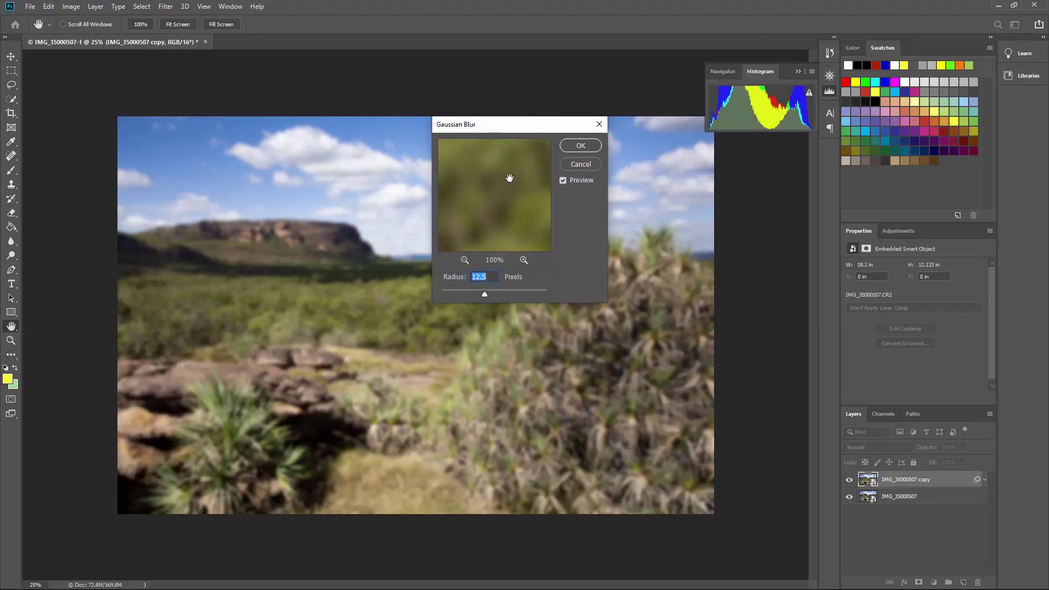
left_click(581, 145)
key("z")
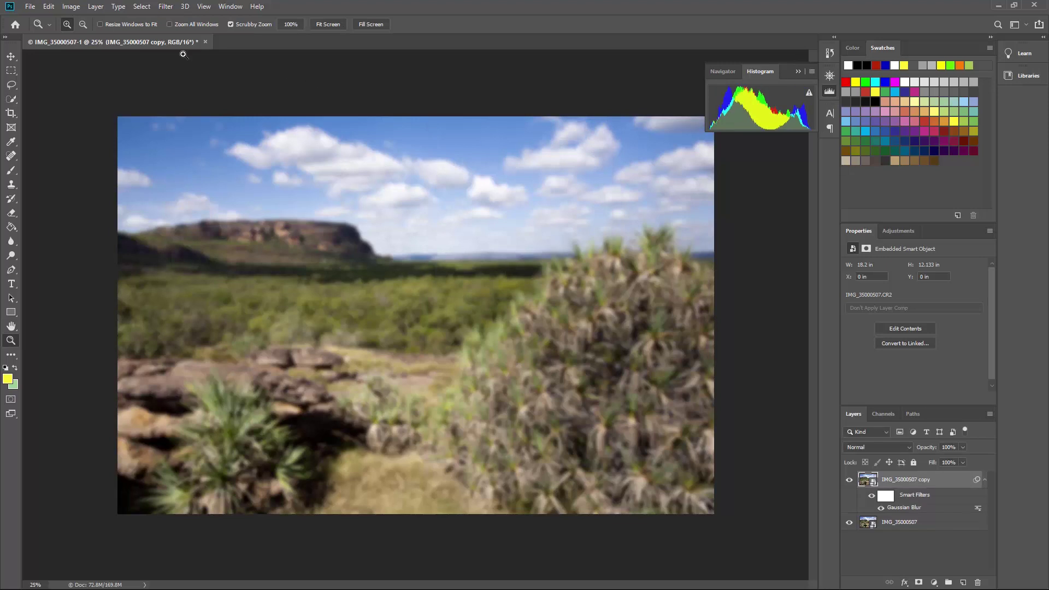
Apply Levels to the blurred copy on the RGB channel, with the white input at 200 and the black input slightly raised
left_click(76, 7)
mouse_move(93, 38)
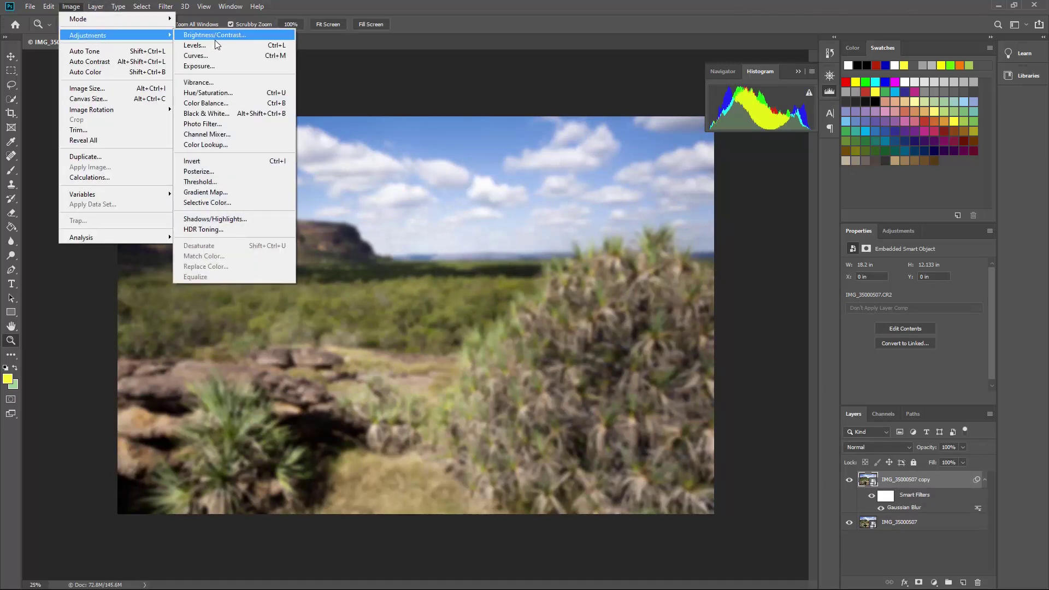
left_click(215, 45)
left_click_drag(559, 241, 526, 240)
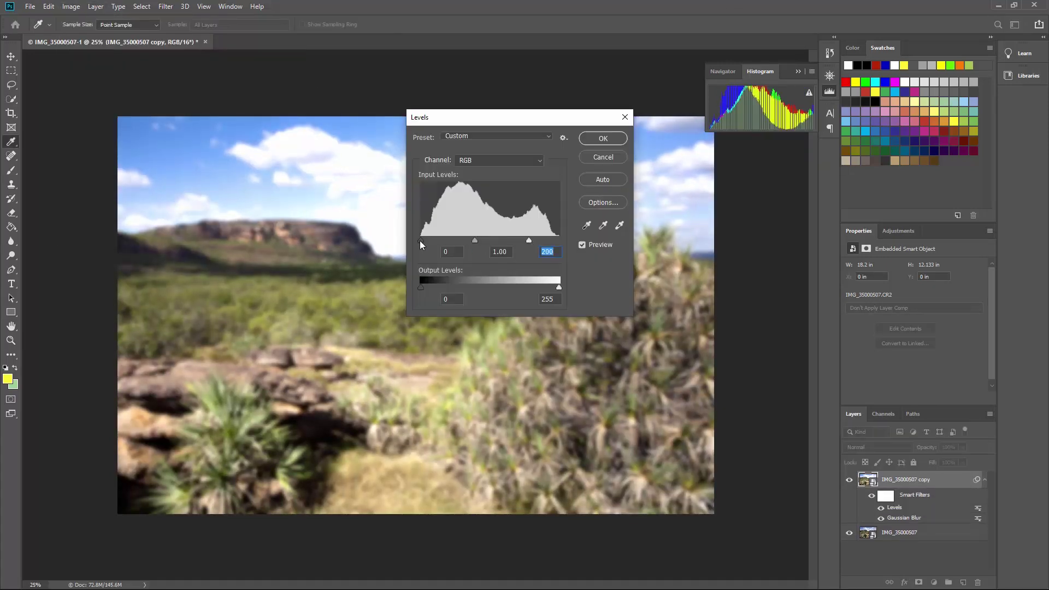
left_click_drag(420, 240, 426, 240)
left_click(602, 138)
key("z")
Reduce the blurred copy's opacity to 52% and set its blend mode to Screen
left_click(963, 447)
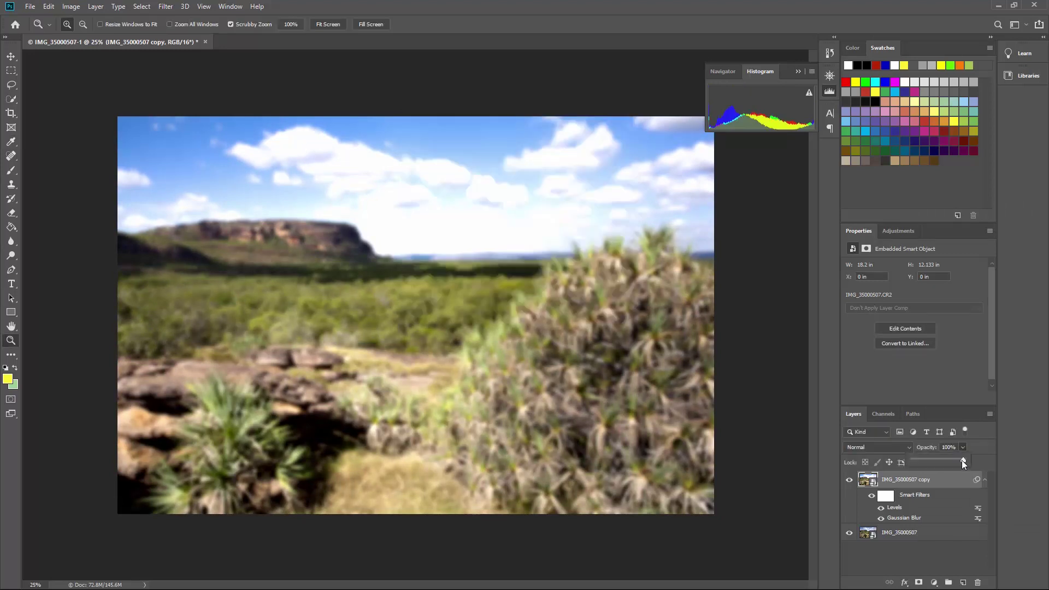
left_click_drag(943, 464, 941, 464)
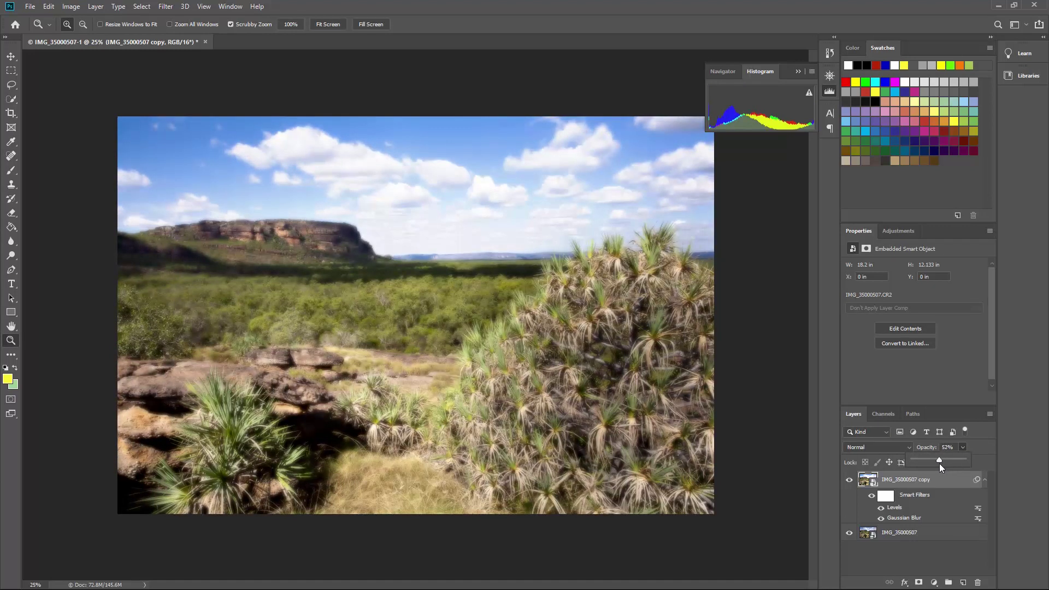
left_click(909, 447)
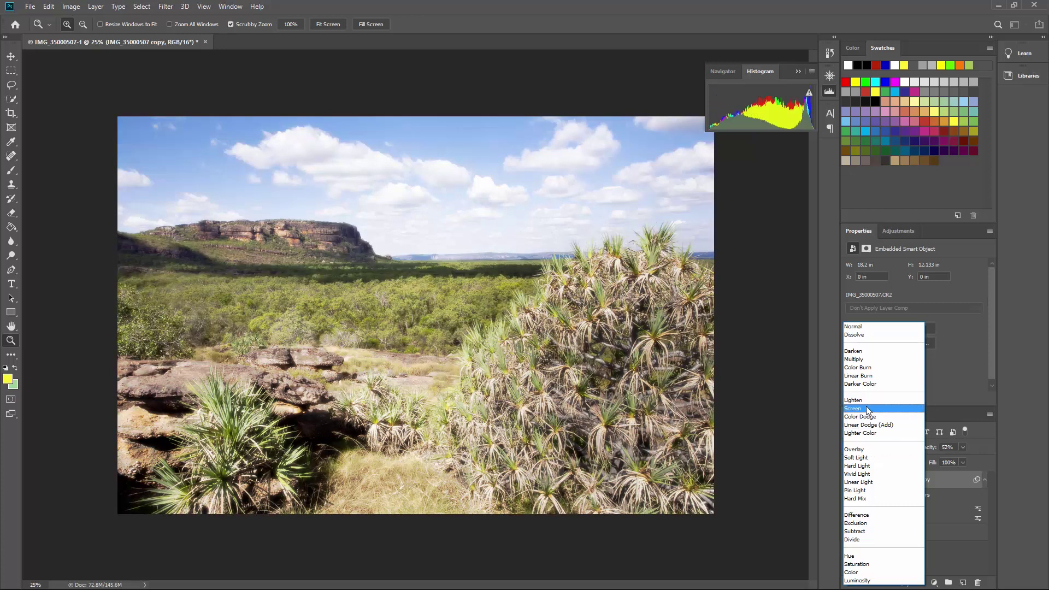
left_click(869, 410)
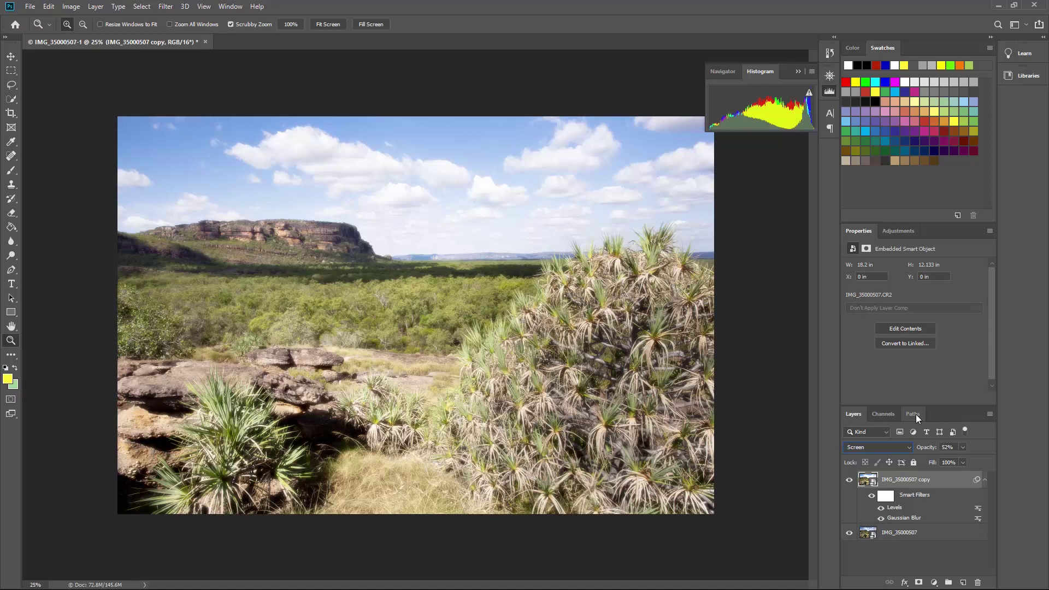
Add a layer mask to the blurred copy and paint black over the foreground rocks and bushes with a 1300-pixel brush
left_click(919, 583)
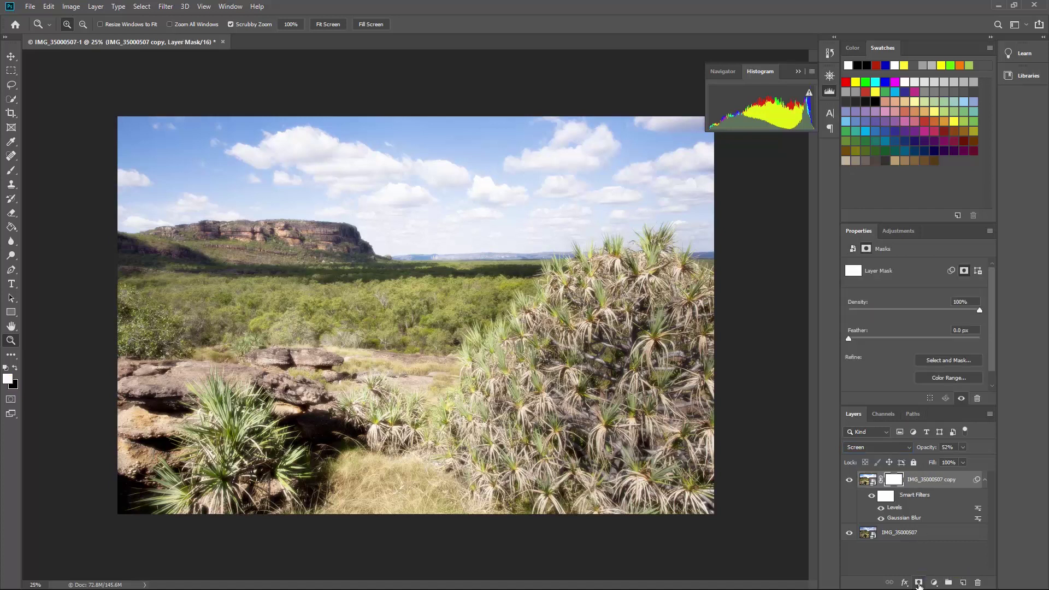
left_click(15, 369)
left_click(11, 171)
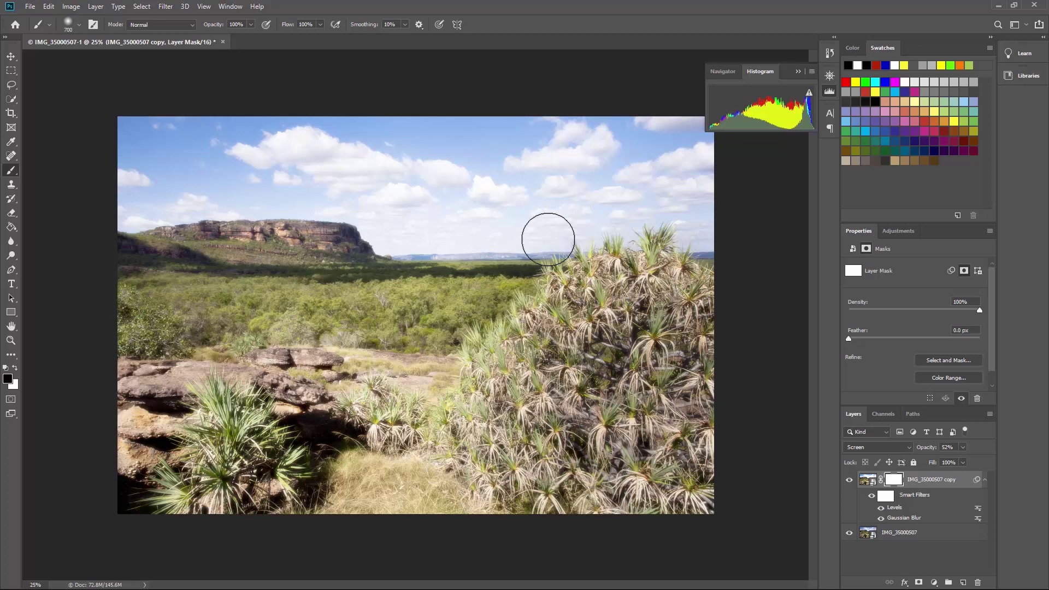
key("bracketright")
key("bracketright")
key("bracketright")
key("bracketright")
mouse_move(675, 332)
left_mouse_down()
mouse_move(664, 309)
mouse_move(651, 309)
mouse_move(652, 411)
mouse_move(668, 325)
mouse_move(652, 317)
mouse_move(409, 498)
mouse_move(434, 444)
mouse_move(380, 442)
mouse_move(368, 458)
mouse_move(263, 480)
mouse_move(182, 481)
mouse_move(144, 468)
mouse_move(160, 457)
mouse_move(145, 438)
mouse_move(408, 432)
left_mouse_up()
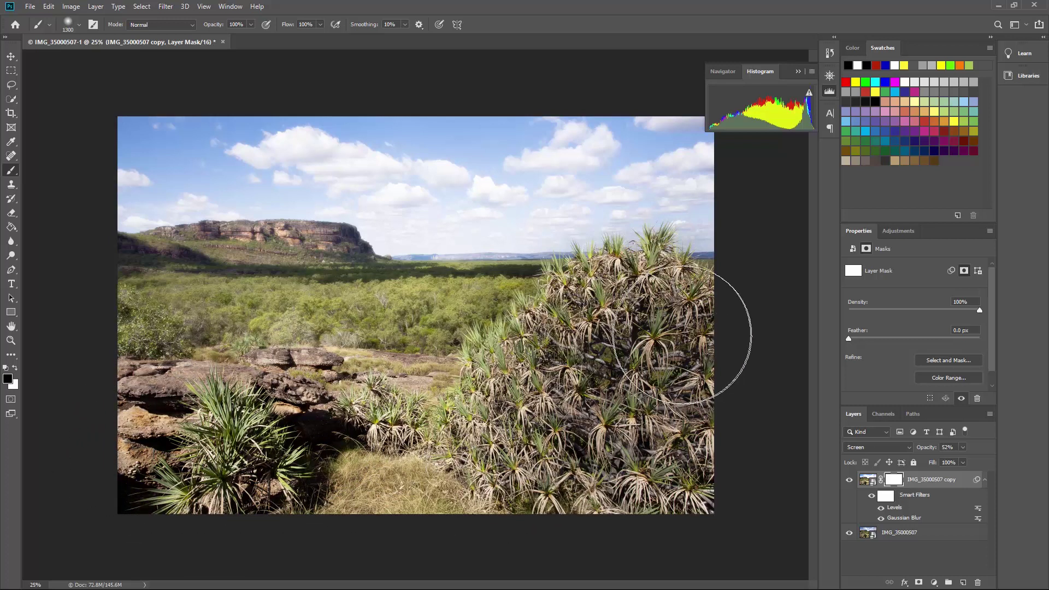
mouse_move(530, 377)
left_mouse_down()
mouse_move(438, 494)
mouse_move(748, 496)
mouse_move(672, 467)
mouse_move(355, 501)
mouse_move(406, 508)
mouse_move(731, 410)
left_mouse_up()
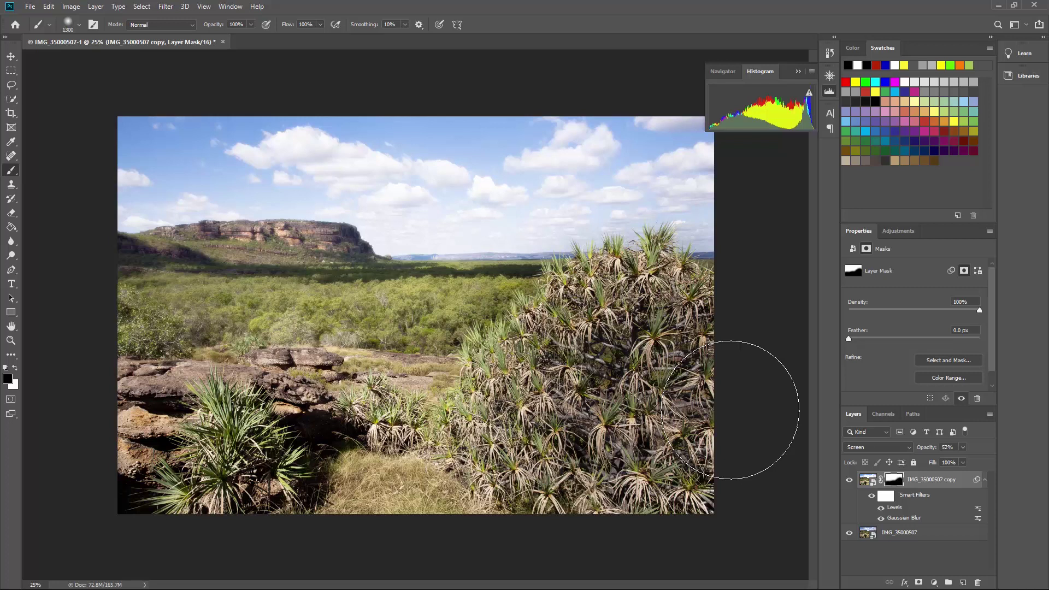
Lower the masked blurred copy's opacity to 48%
left_click(966, 451)
mouse_move(963, 461)
left_mouse_down()
mouse_move(1011, 464)
mouse_move(921, 469)
mouse_move(1017, 464)
mouse_move(933, 468)
mouse_move(992, 467)
mouse_move(964, 465)
left_mouse_up()
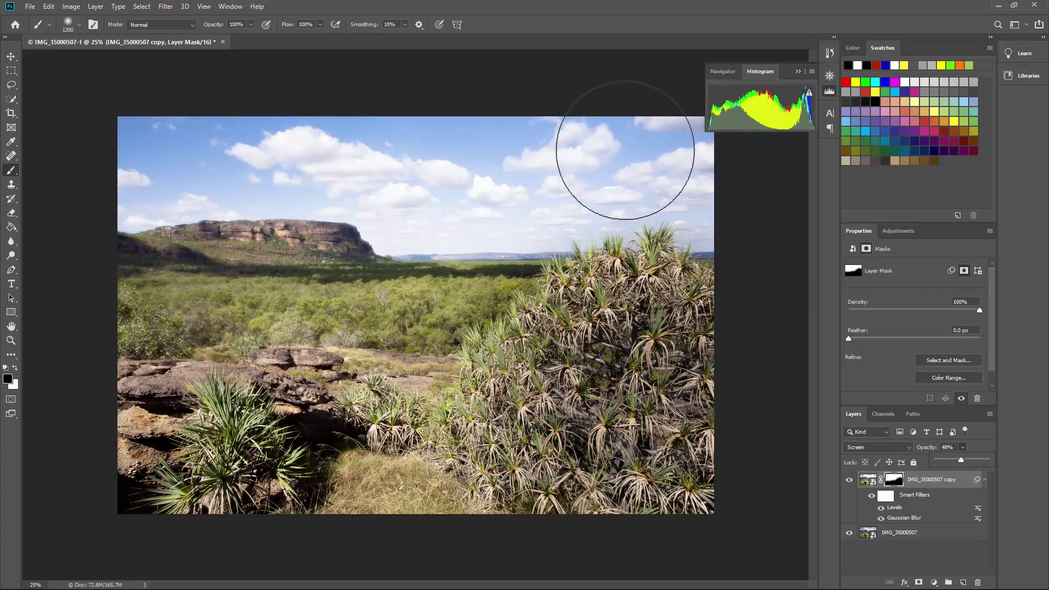
Paint black over the sky on the blurred copy's mask and set the layer's opacity to 52%
left_click(599, 151)
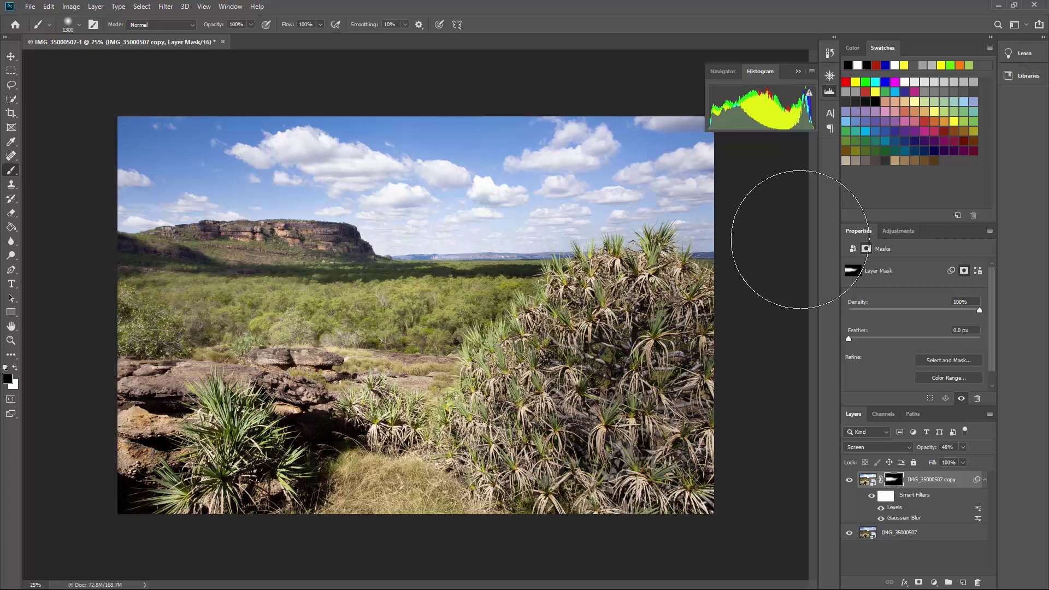
left_click(963, 448)
mouse_move(962, 461)
left_mouse_down()
mouse_move(939, 464)
mouse_move(966, 458)
left_mouse_up()
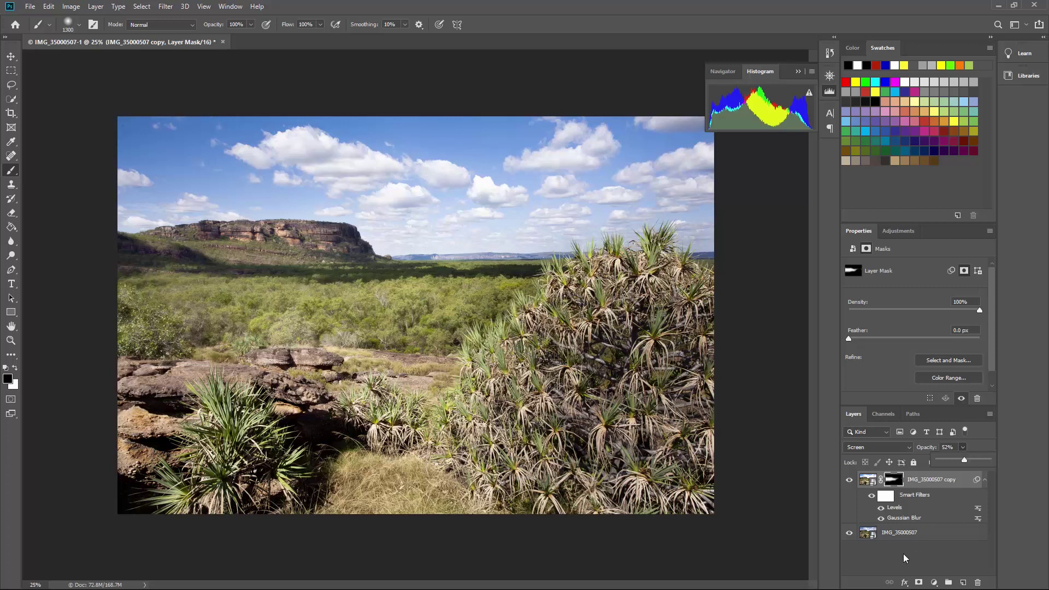
Open the base Smart Object's Camera Raw settings and select the existing radial filter over the large foreground bush for editing
left_click(869, 537)
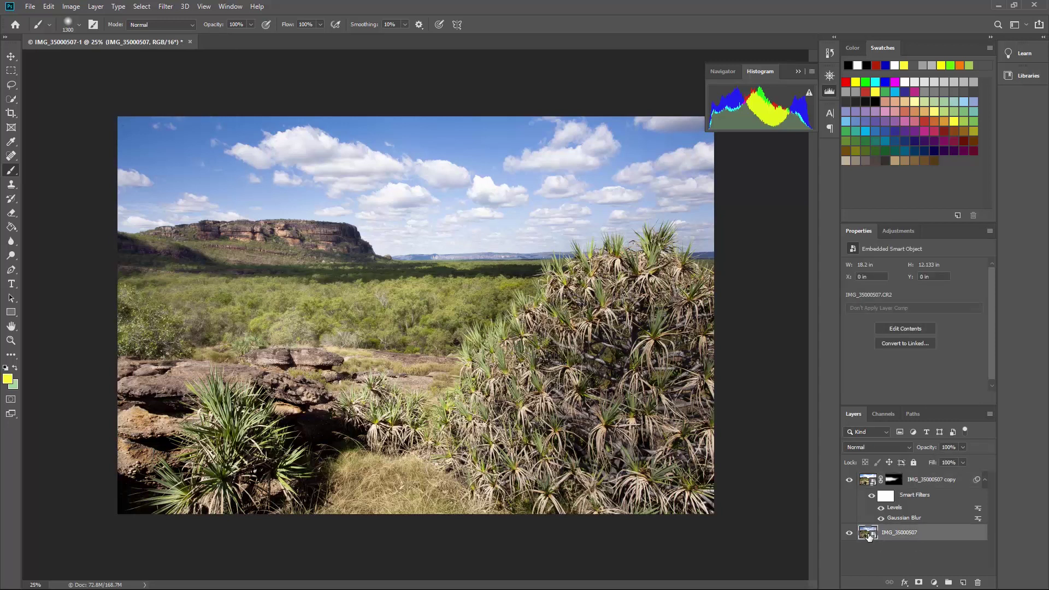
double_click(870, 536)
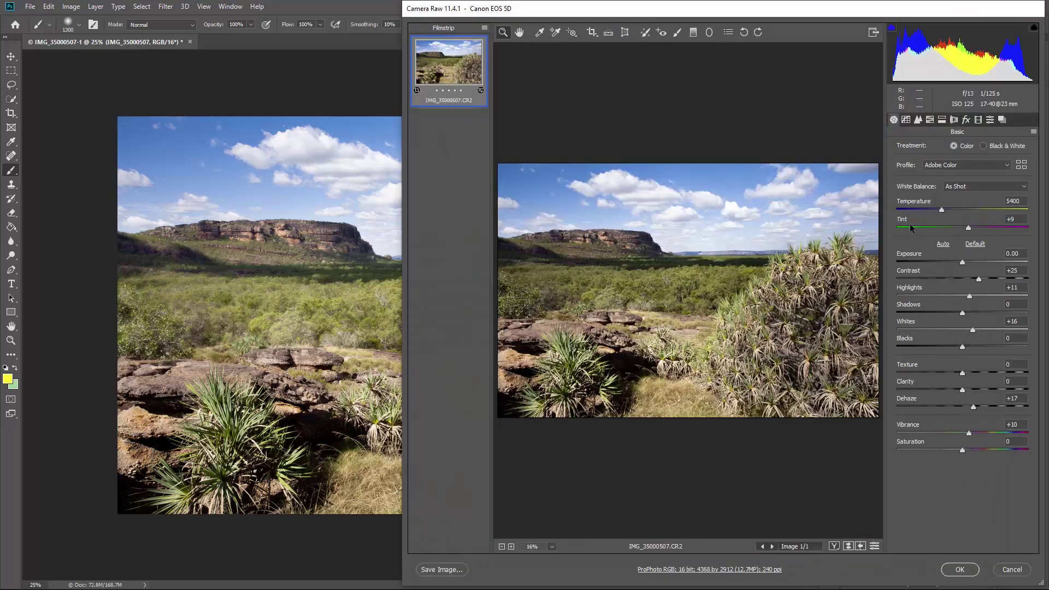
left_click(711, 34)
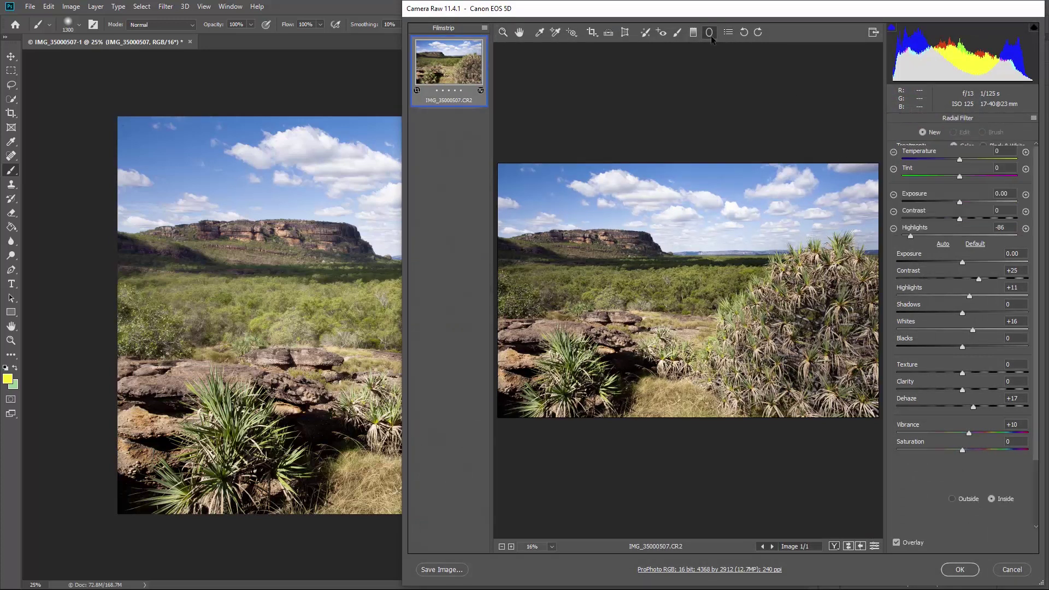
left_click(808, 337)
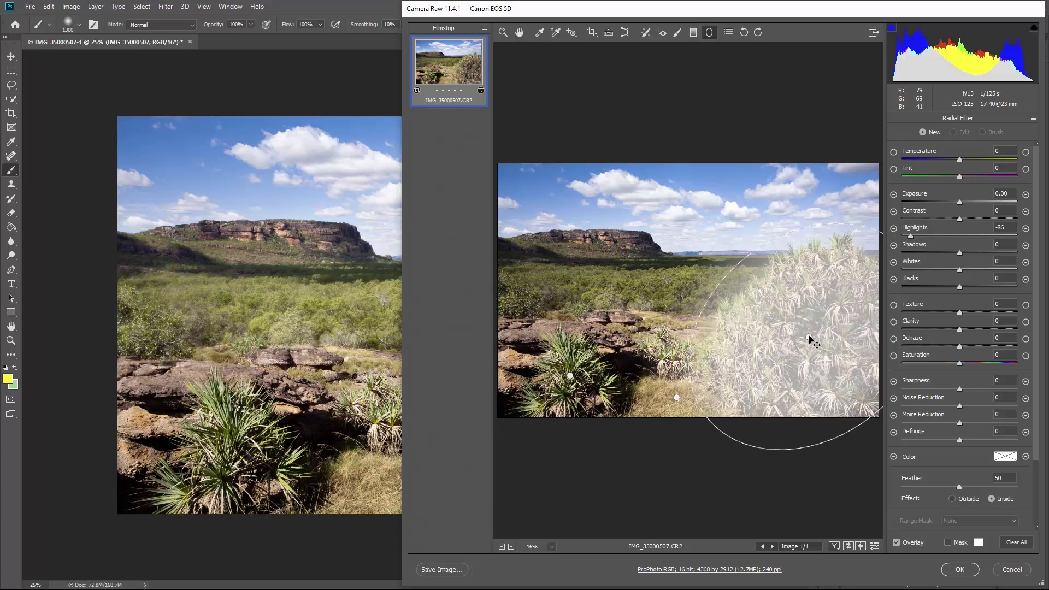
left_click(809, 338)
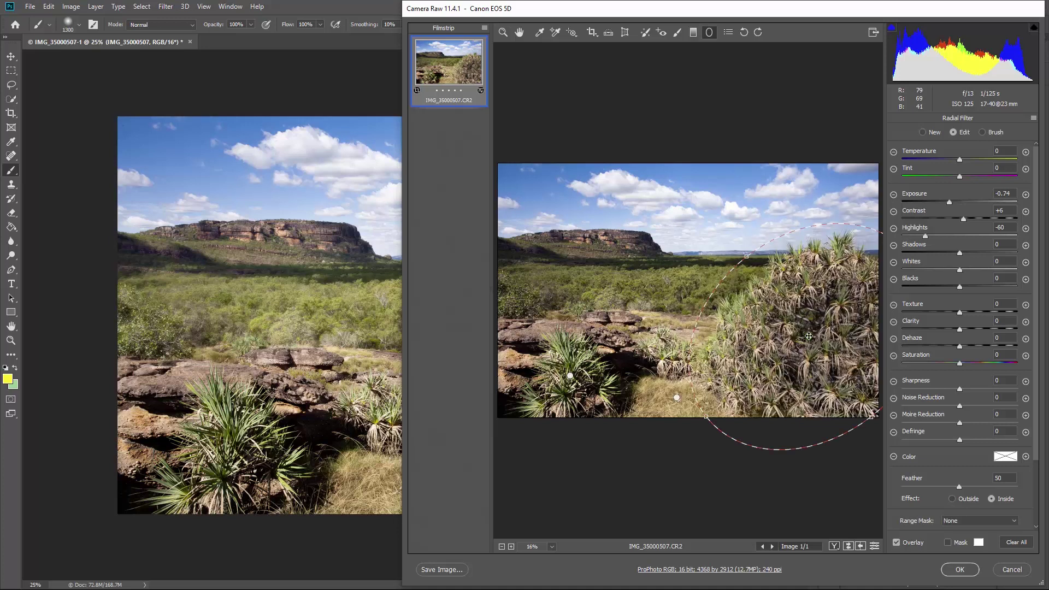
Set the bush's radial filter to about -0.25 exposure and -50 highlights, raise its shadows slightly, and apply the raw edits
left_click_drag(949, 201, 958, 203)
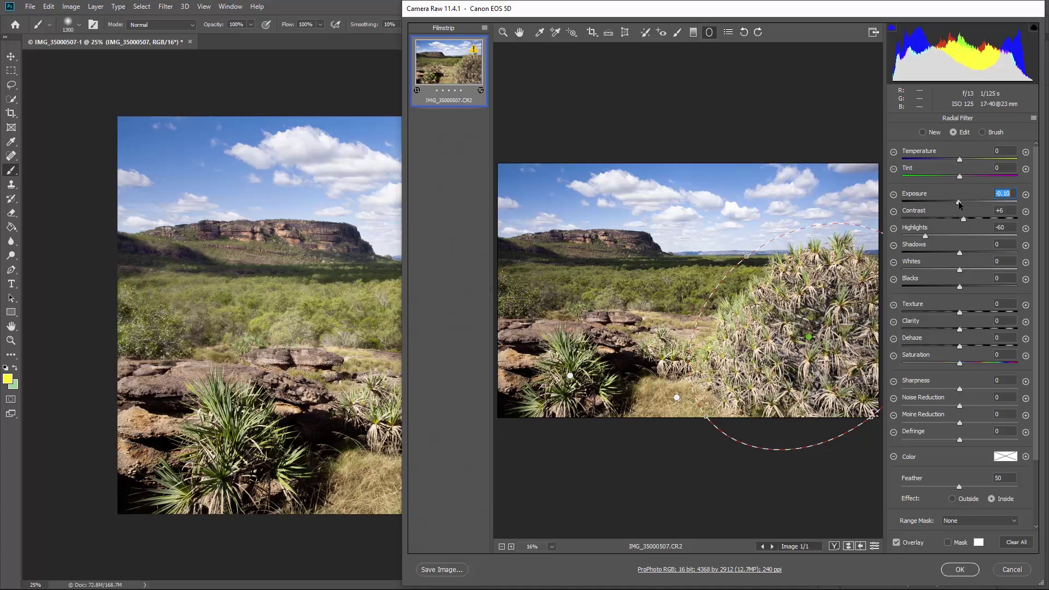
left_click_drag(926, 237, 932, 236)
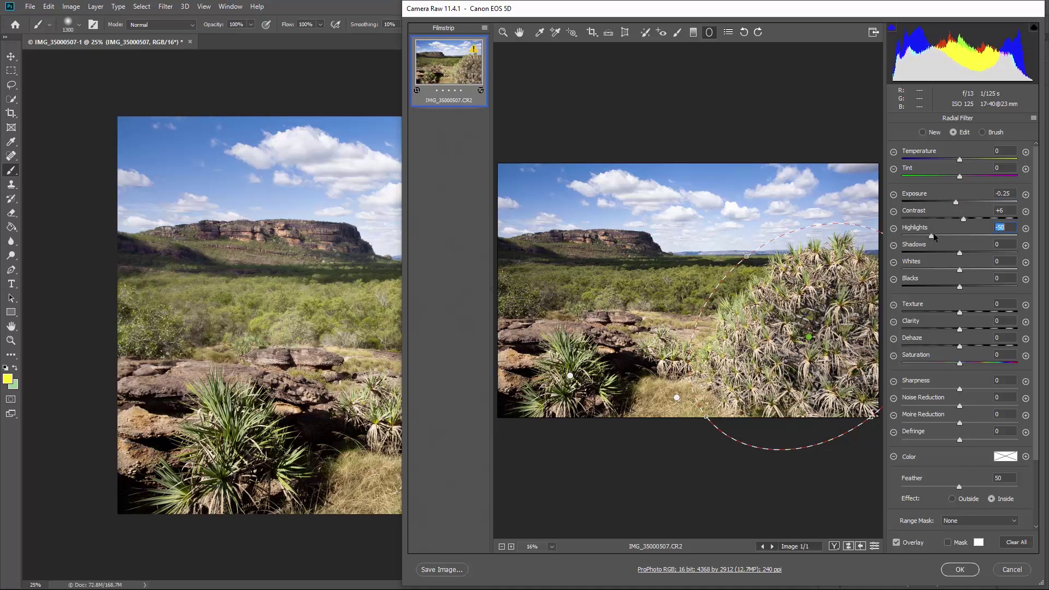
left_click(957, 204)
left_click_drag(960, 253, 976, 253)
left_click(963, 570)
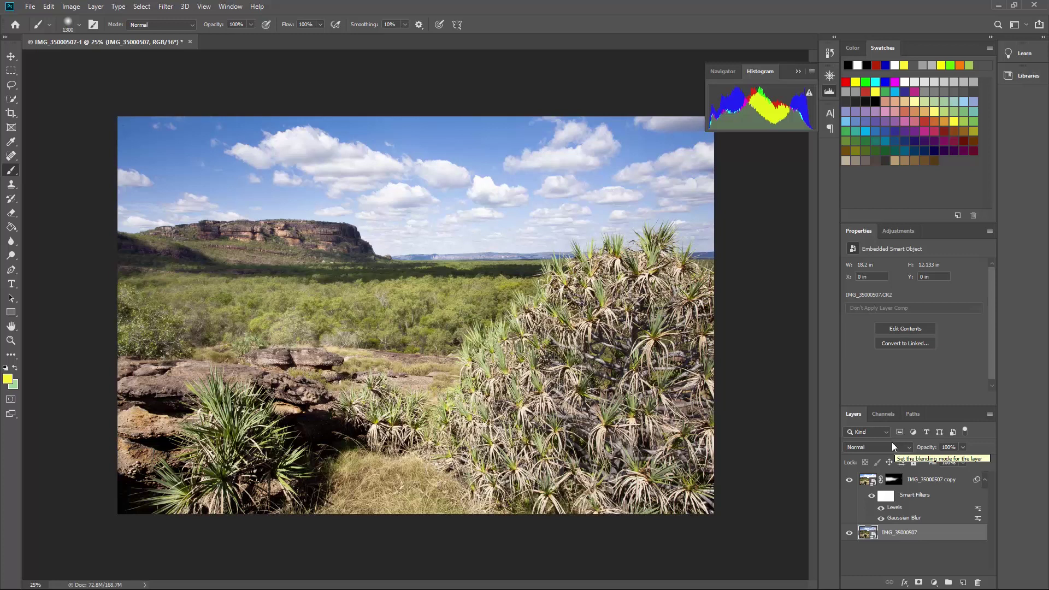
Save the layered landscape document and switch back to Lightroom Classic
left_click(30, 6)
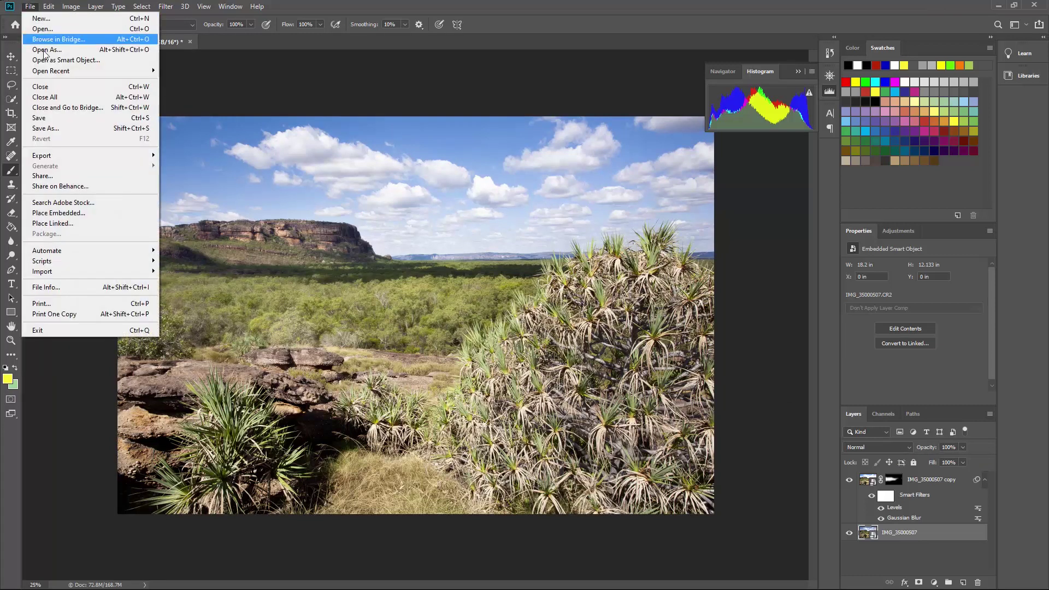
left_click(47, 119)
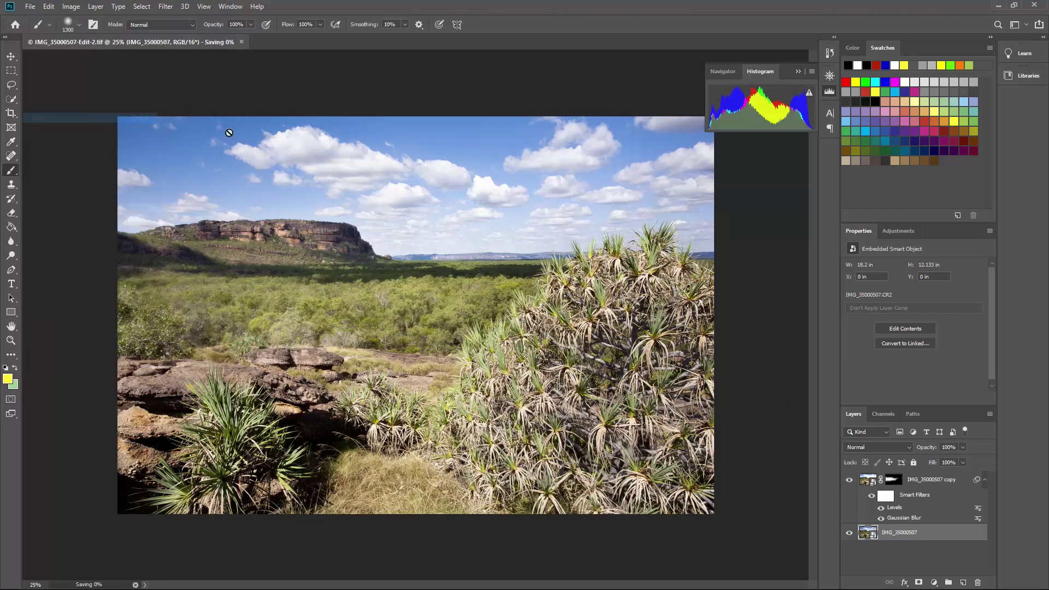
left_click(1044, 5)
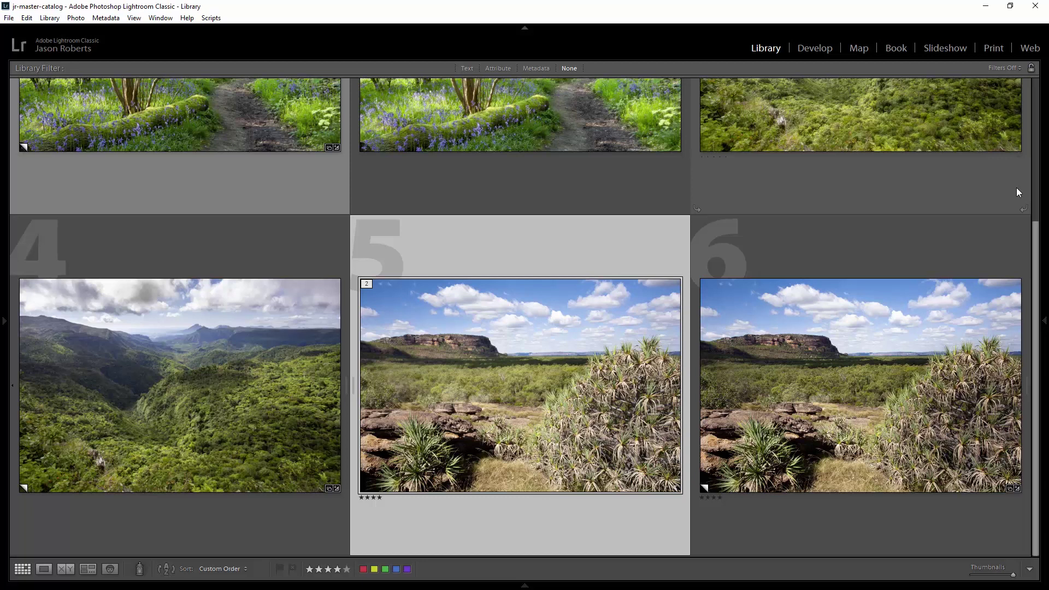
Enlarge the selected rocky landscape photo to Loupe view and examine it in full screen
key("e")
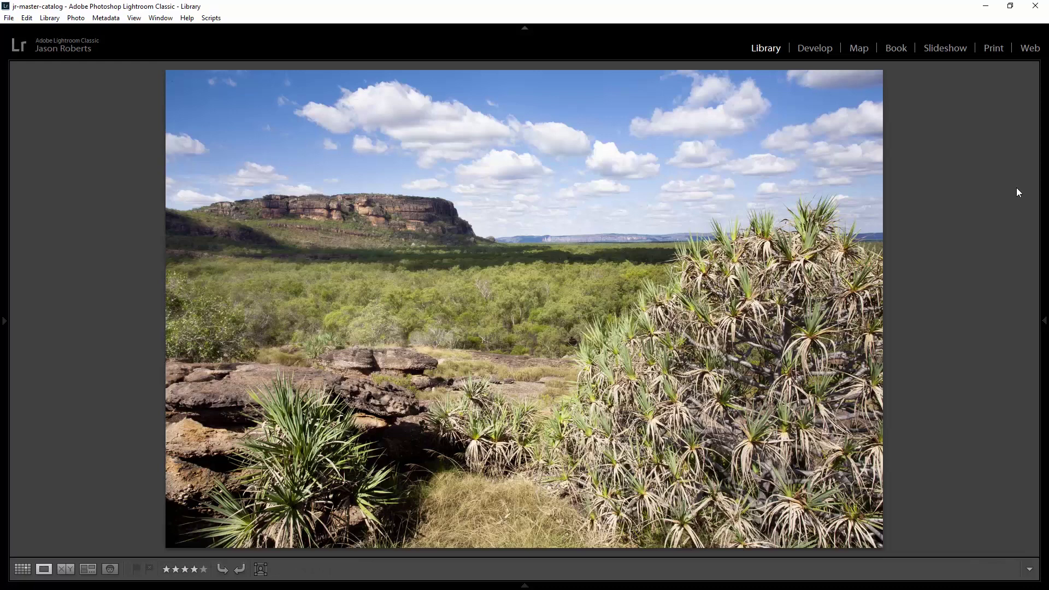
key("f")
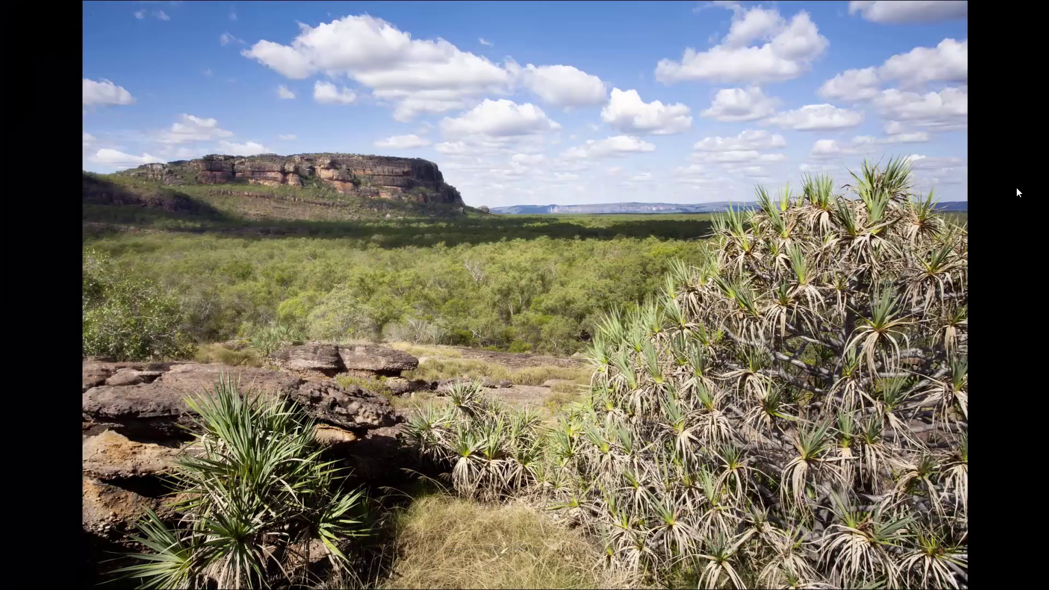